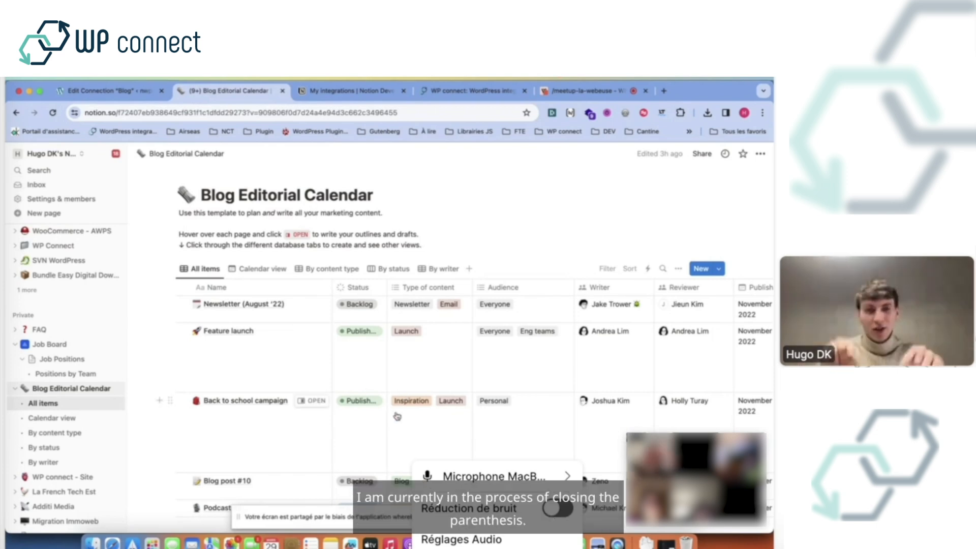
Look over the Blog Editorial Calendar entries and check which integration the database is connected to and its permissions.
scroll(327, 364, down, 1)
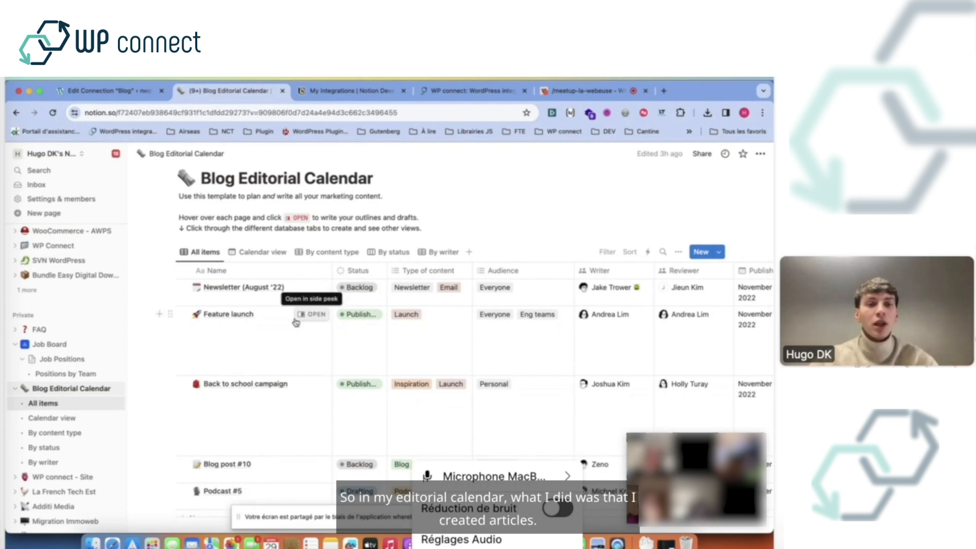
scroll(295, 323, down, 2)
scroll(295, 321, right, 1)
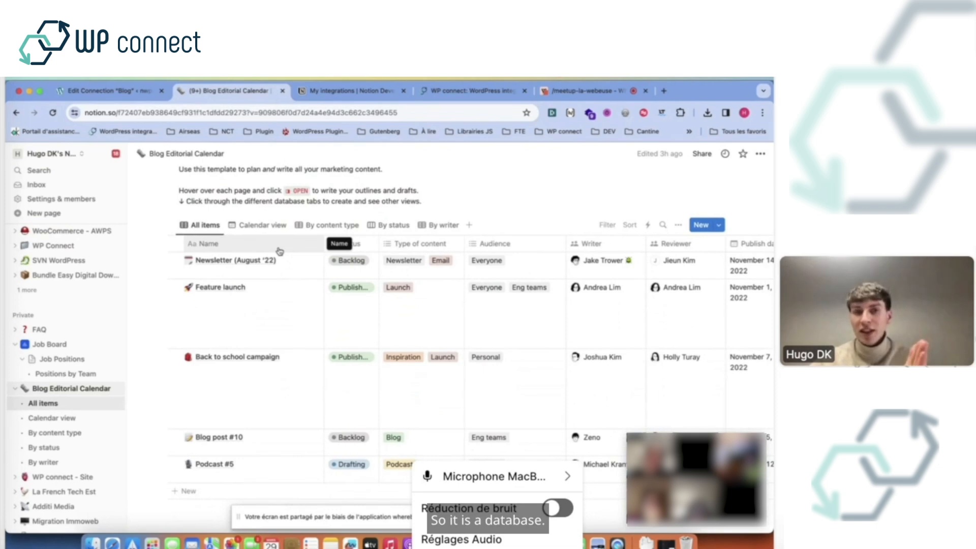
scroll(279, 251, up, 1)
scroll(280, 251, up, 1)
click(760, 153)
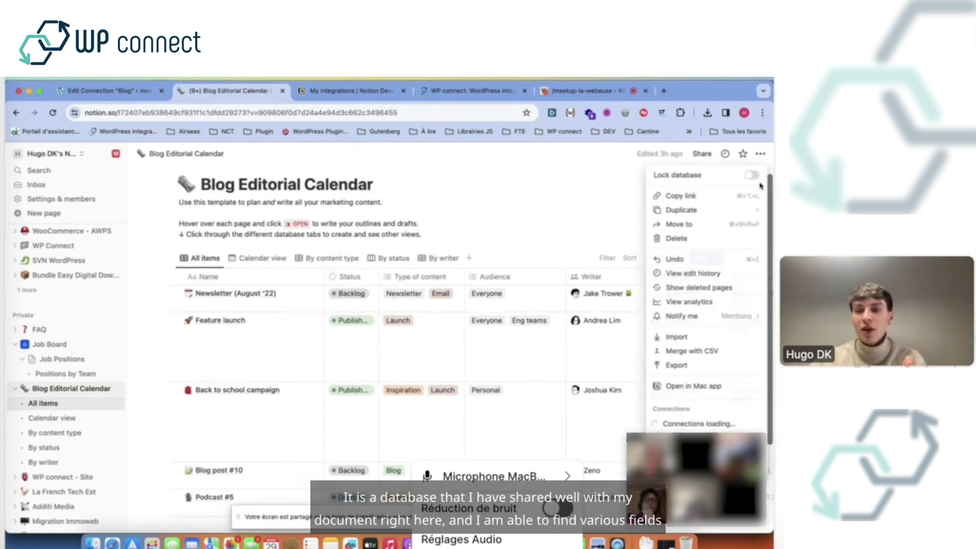
mouse_move(701, 417)
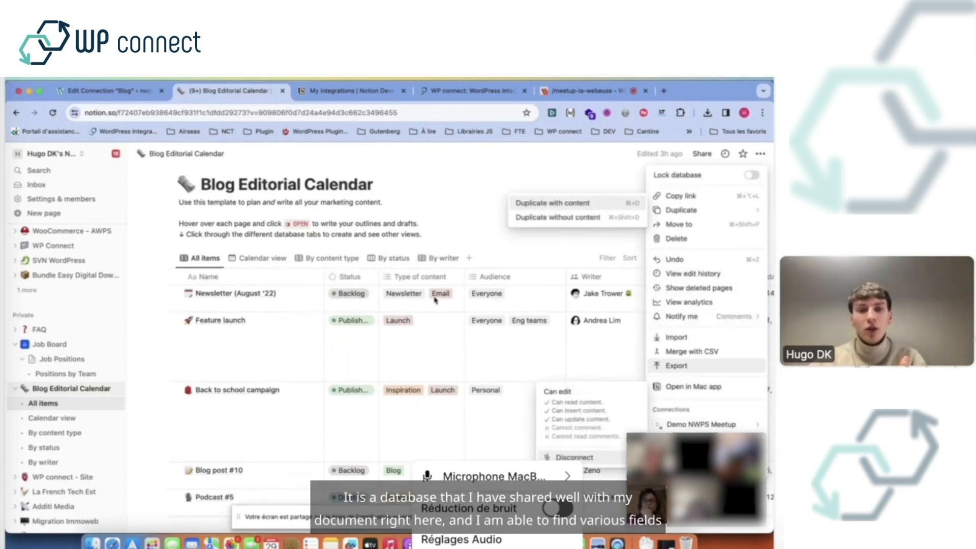
click(452, 173)
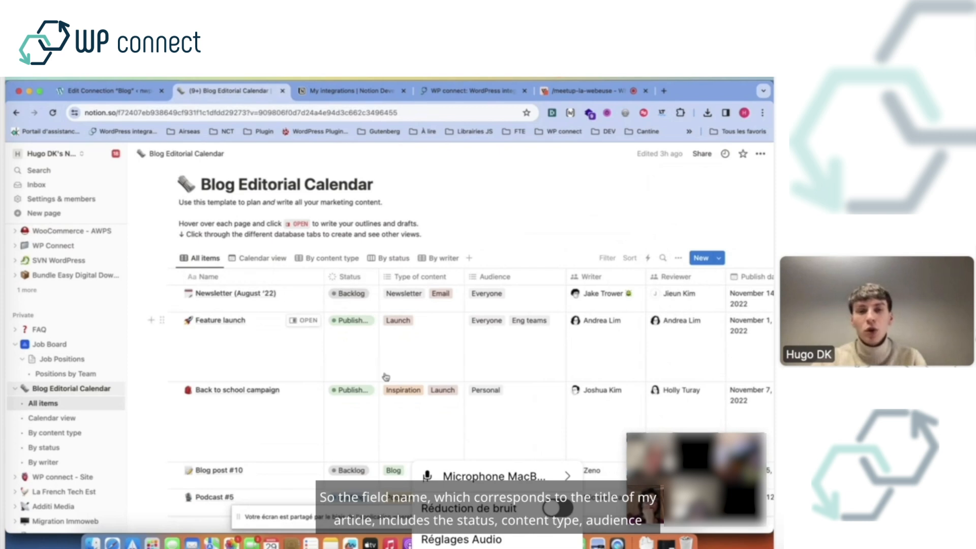
Examine the calendar's remaining columns, from Writer and Publish date through to SEO Title and SEO Description.
scroll(505, 337, right, 5)
scroll(505, 336, right, 9)
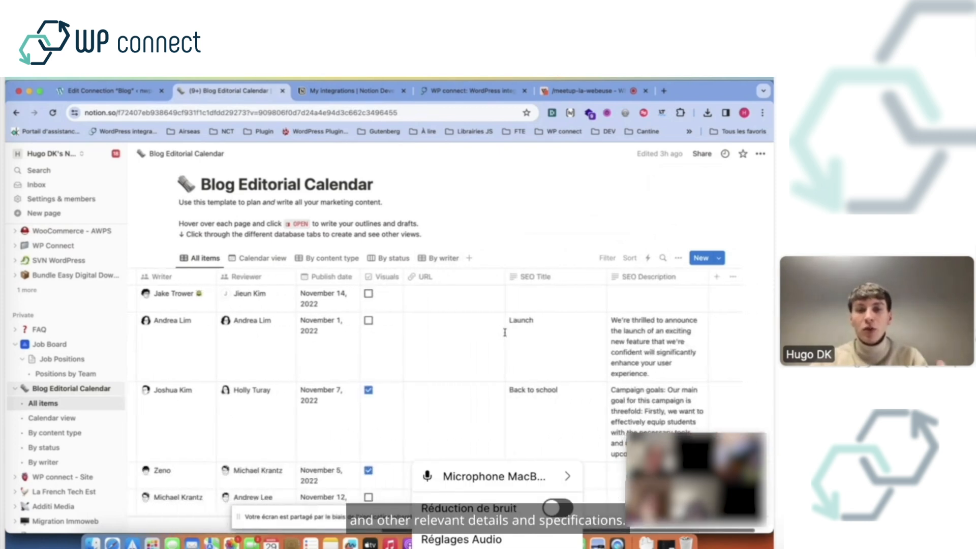
scroll(506, 335, right, 2)
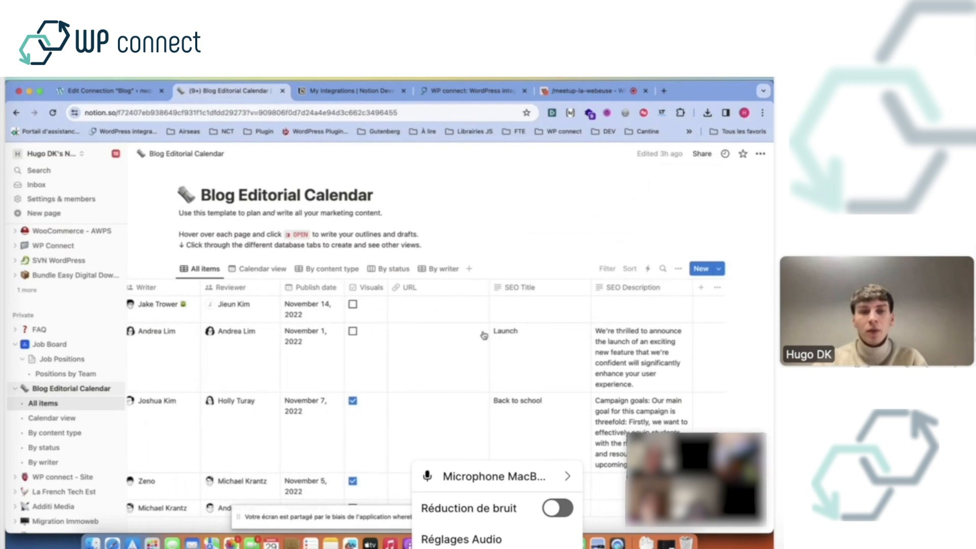
scroll(483, 334, left, 10)
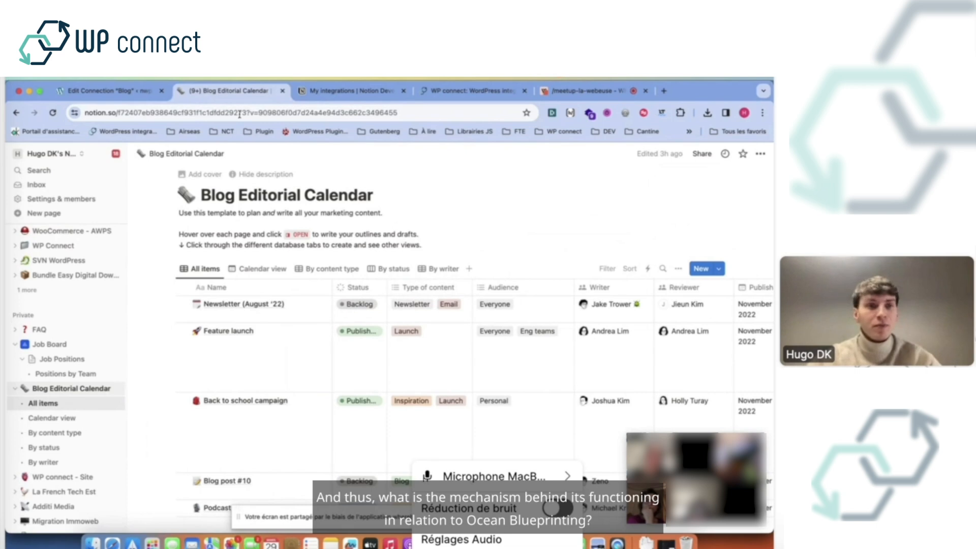
Switch to WordPress to review the Blog connection's Notion settings, and compare its Status filter with the Status column in the Notion calendar.
click(97, 90)
scroll(301, 375, down, 3)
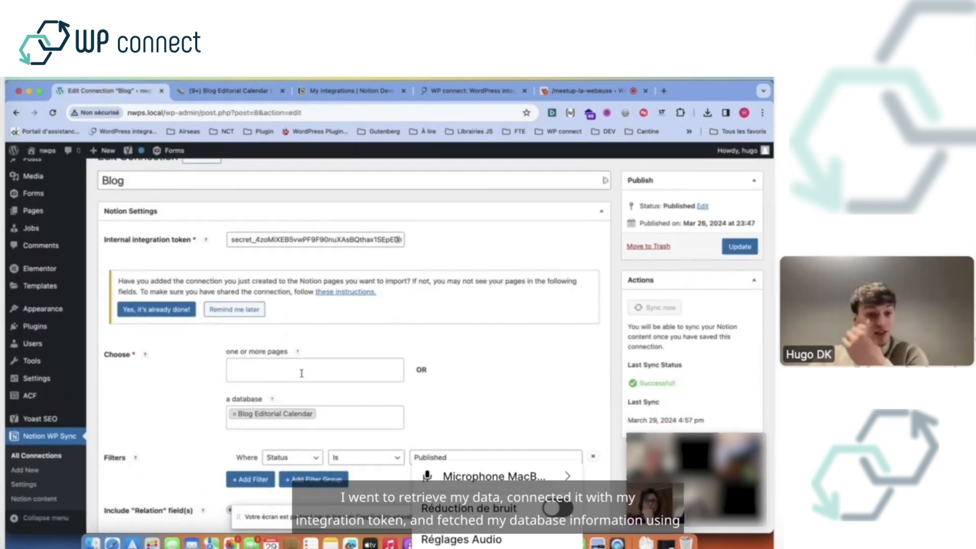
scroll(263, 244, down, 1)
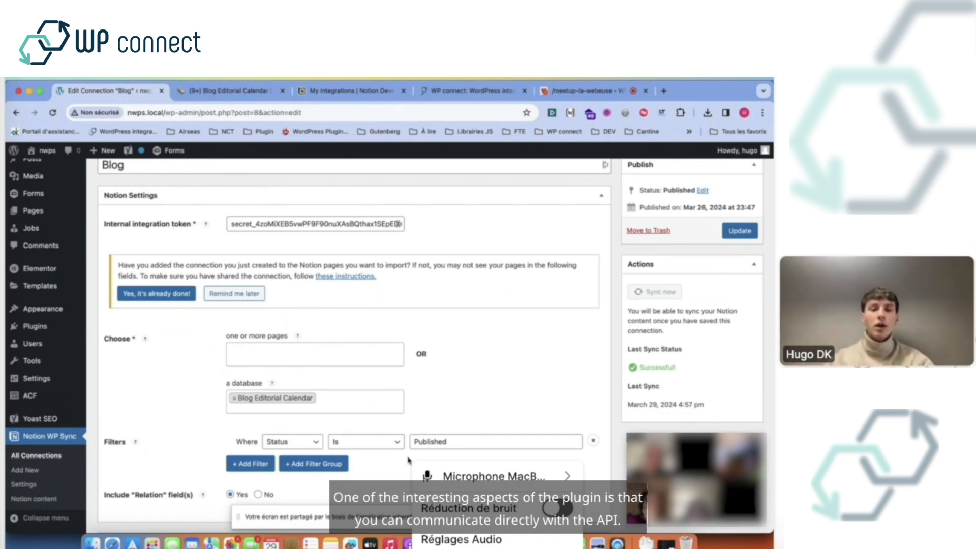
scroll(171, 408, down, 2)
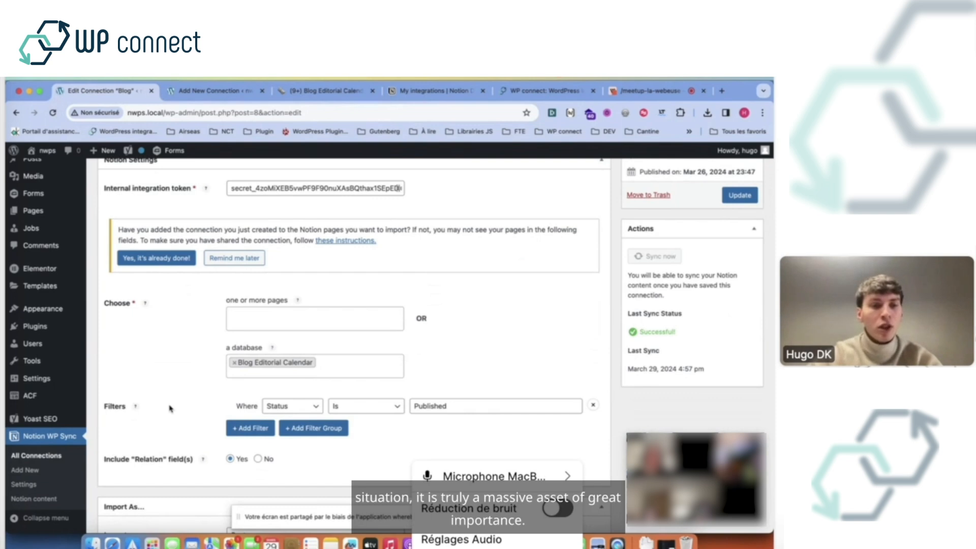
click(330, 91)
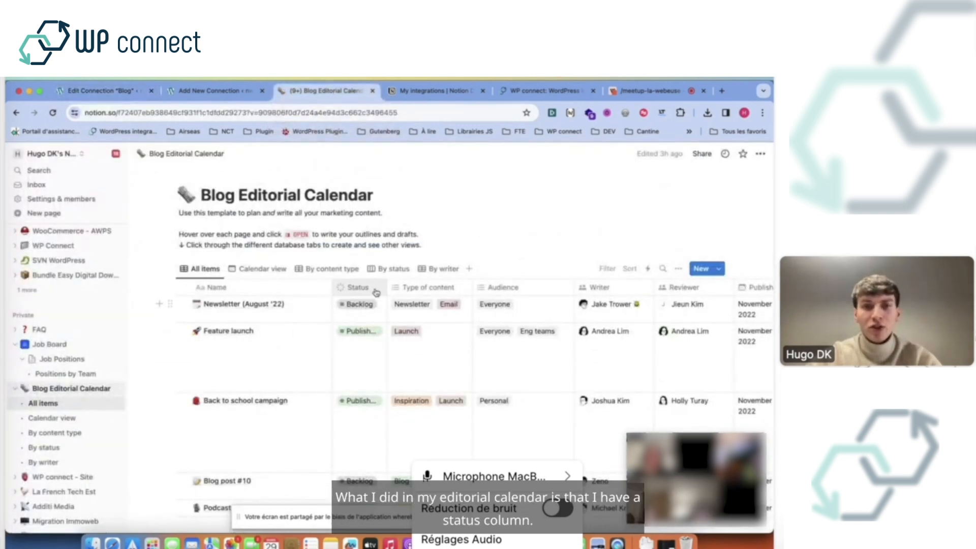
scroll(363, 423, down, 2)
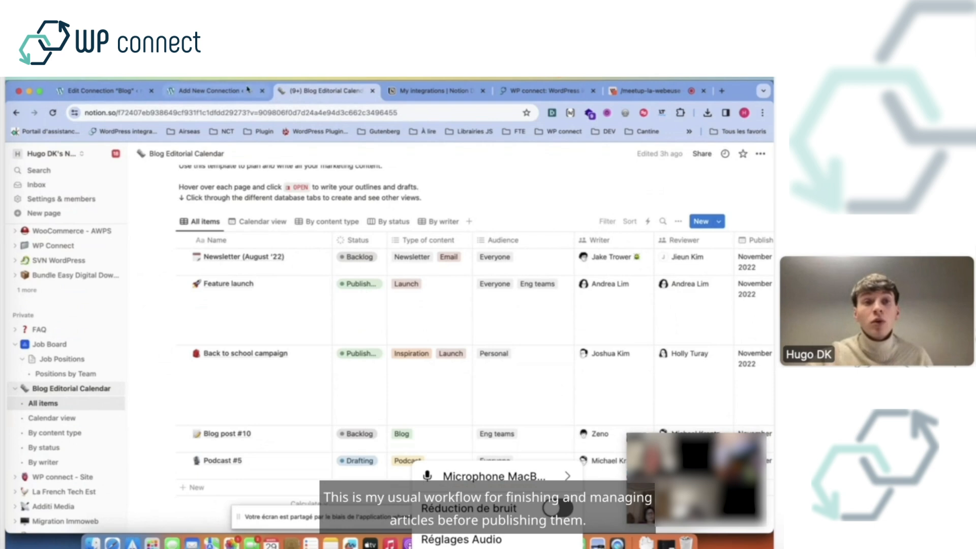
Close the unsaved Test connection page and discard its changes.
click(261, 91)
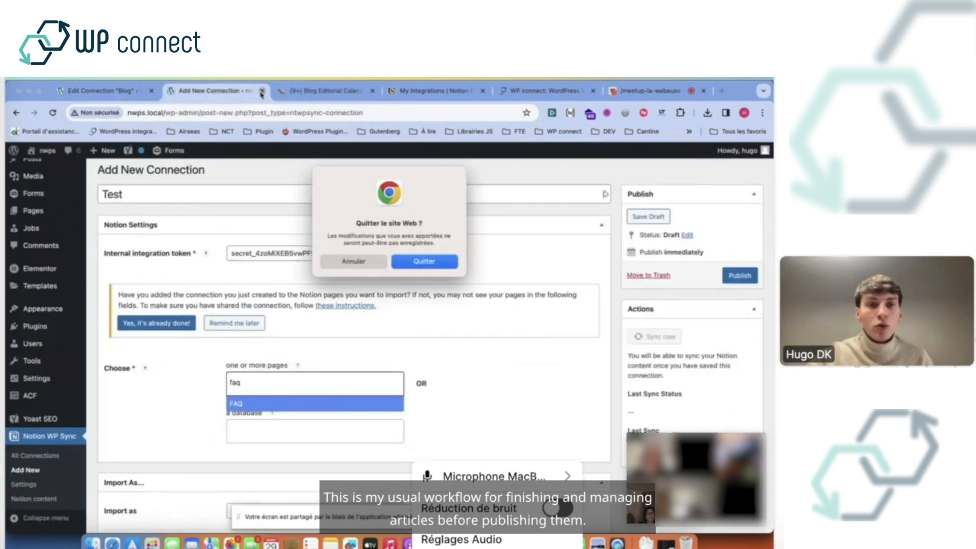
click(432, 262)
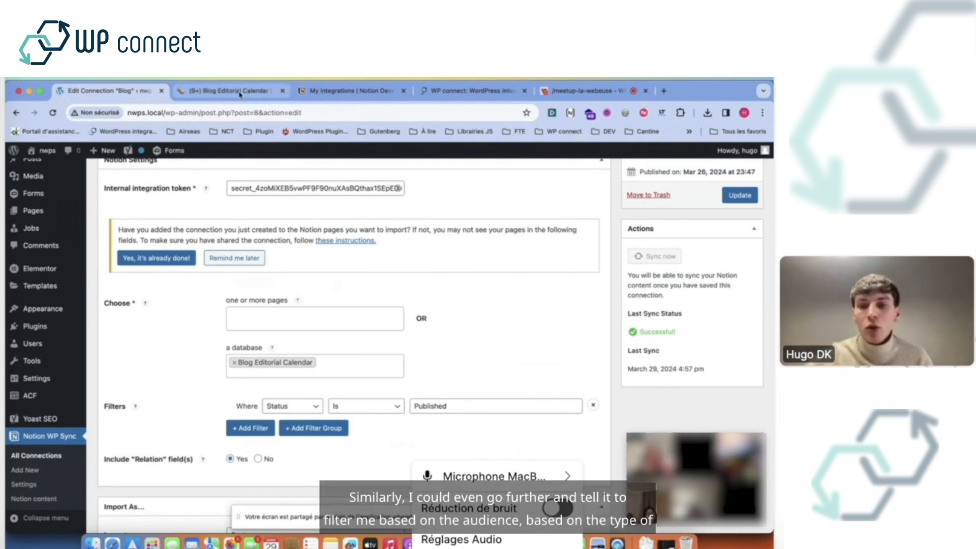
Check the calendar's Type of content and Audience columns in Notion against the Blog connection's filter settings in WordPress.
click(255, 94)
scroll(323, 323, right, 2)
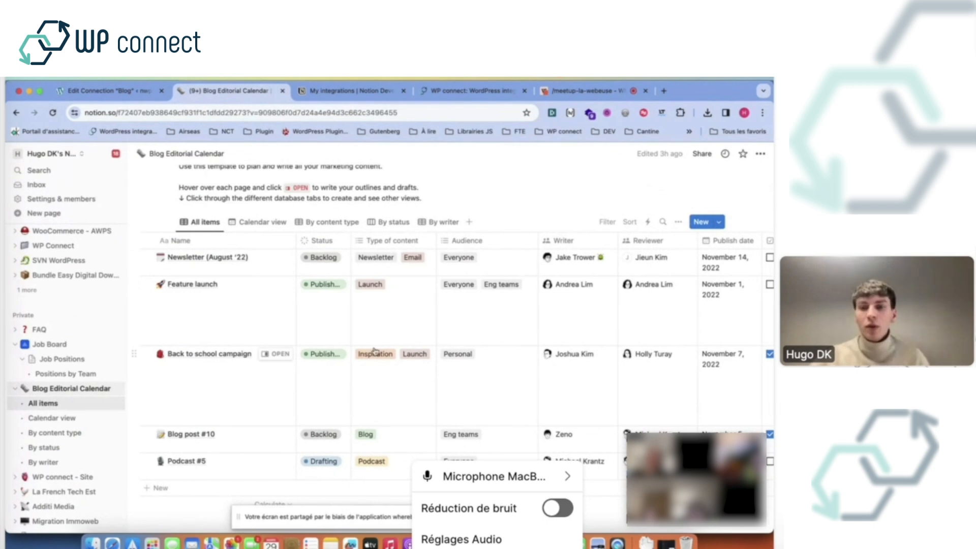
click(127, 93)
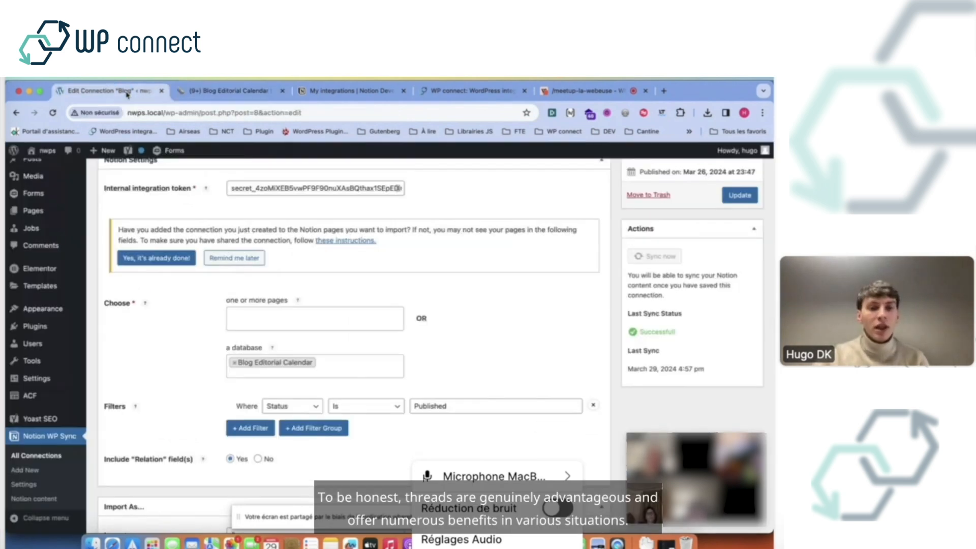
scroll(459, 325, down, 2)
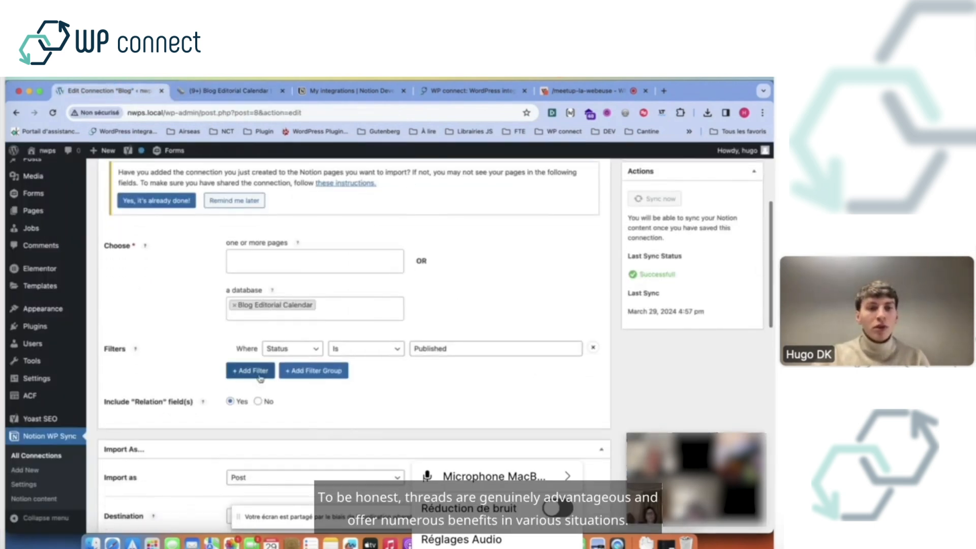
scroll(244, 401, down, 1)
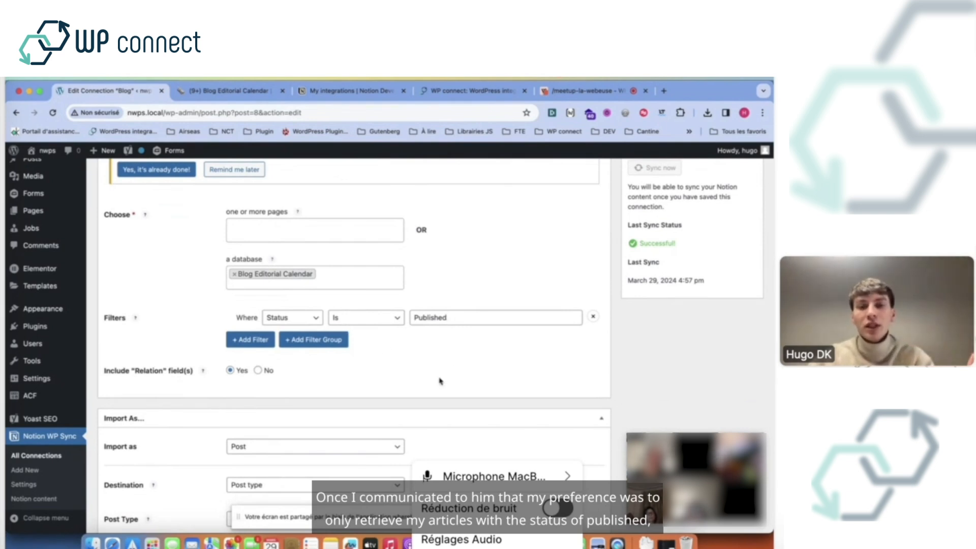
Review the Blog connection's import settings, including destination, post type and the available default post statuses.
scroll(440, 381, down, 1)
scroll(440, 382, down, 3)
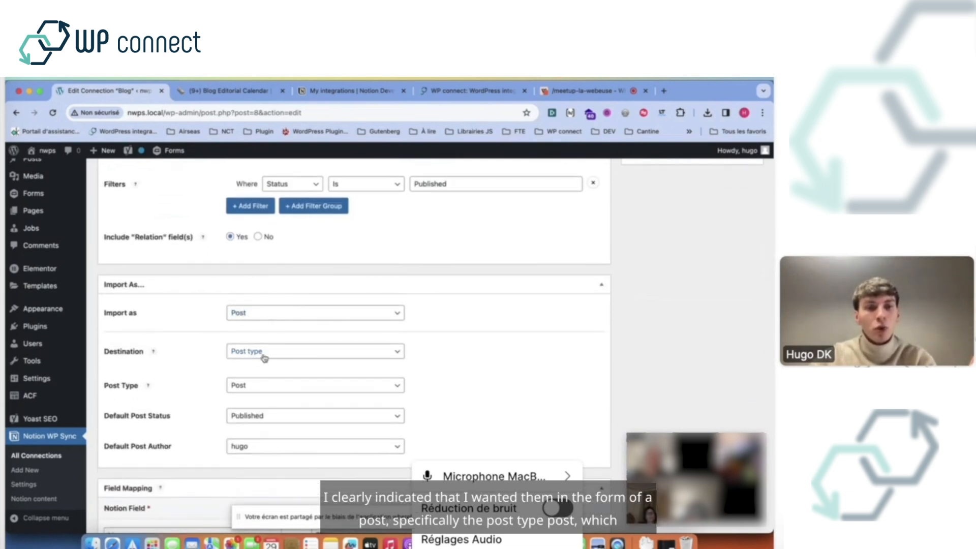
scroll(40, 208, up, 2)
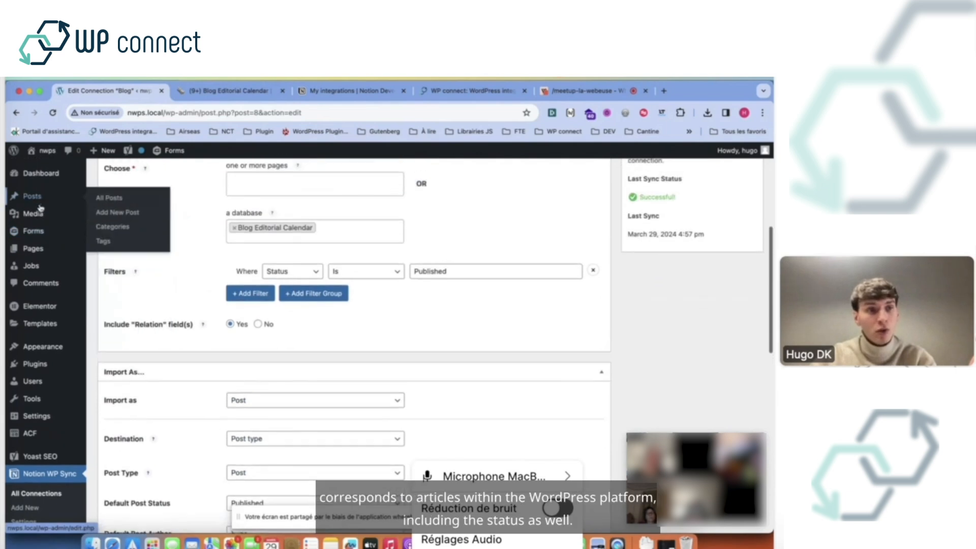
scroll(188, 432, down, 3)
scroll(188, 435, down, 3)
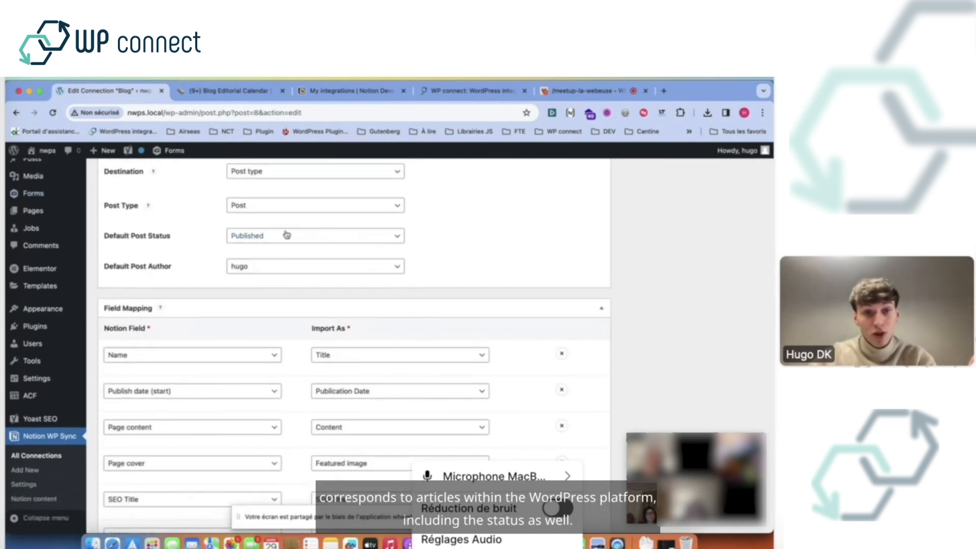
click(286, 235)
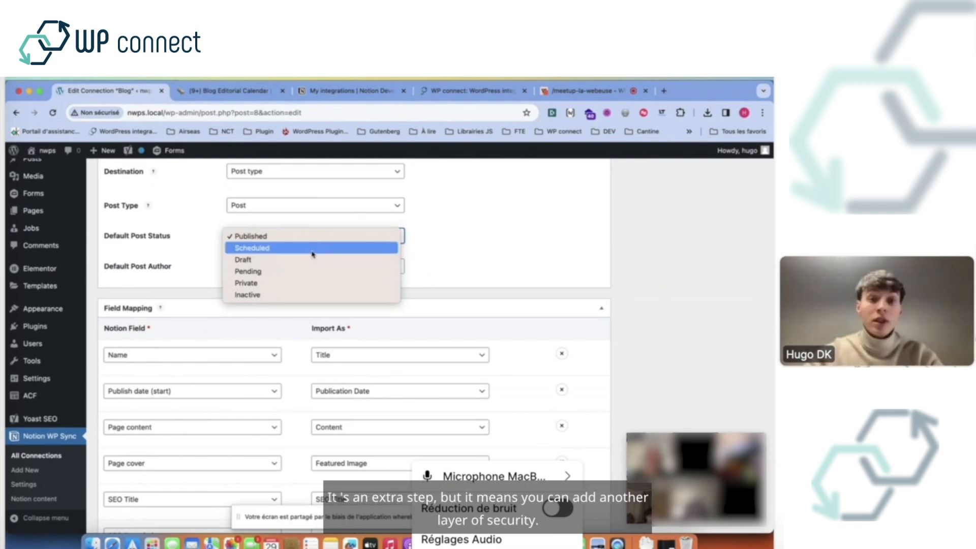
click(453, 229)
Inspect the Notion fields available in the field mapping and compare them with the columns of the Notion calendar.
scroll(321, 242, down, 2)
scroll(320, 242, down, 1)
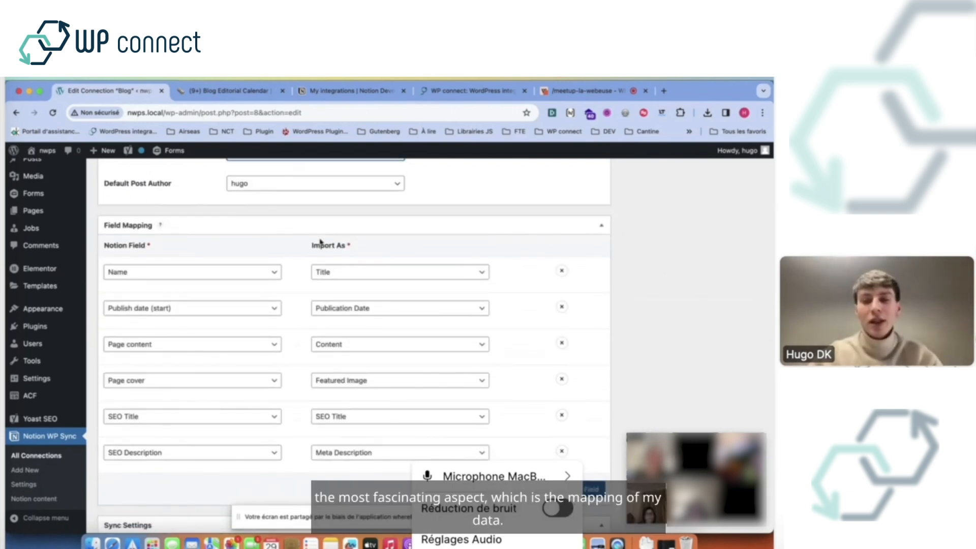
click(248, 270)
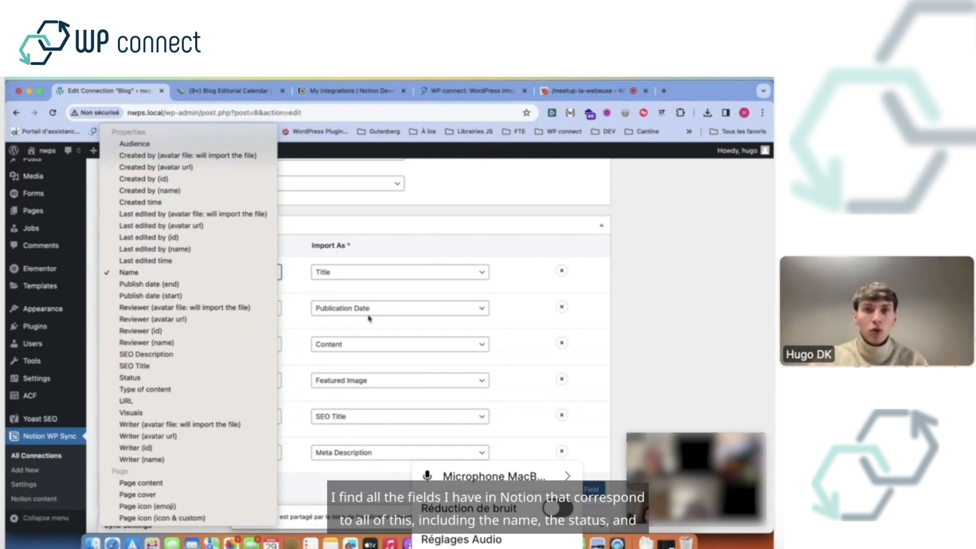
click(259, 93)
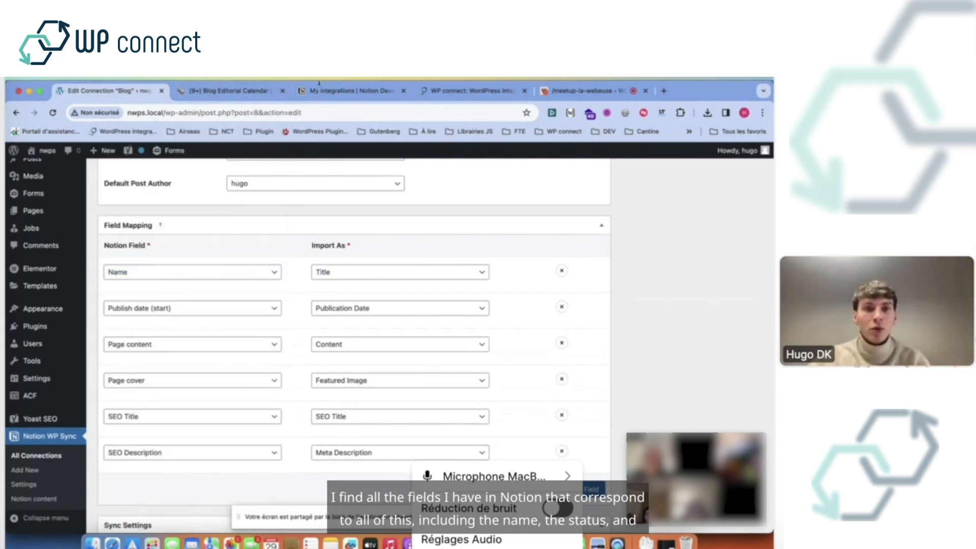
click(249, 92)
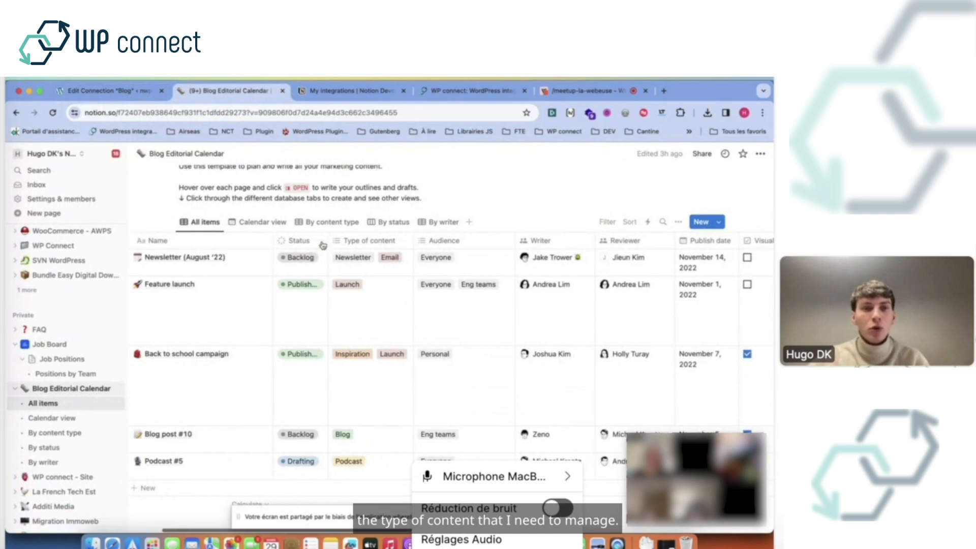
scroll(405, 290, right, 3)
scroll(402, 305, up, 2)
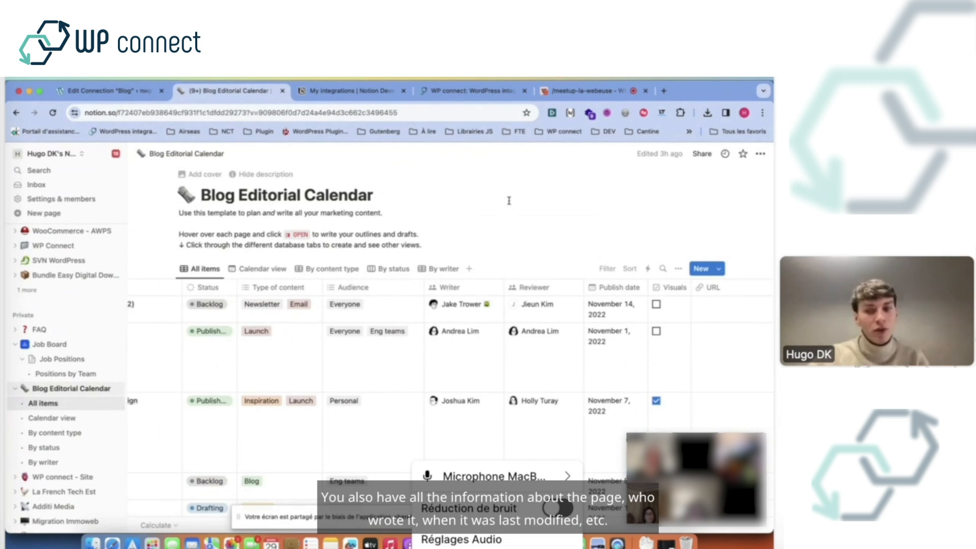
Return to the Blog connection in WordPress and inspect the Notion field and import target options of the first mapping row.
click(110, 91)
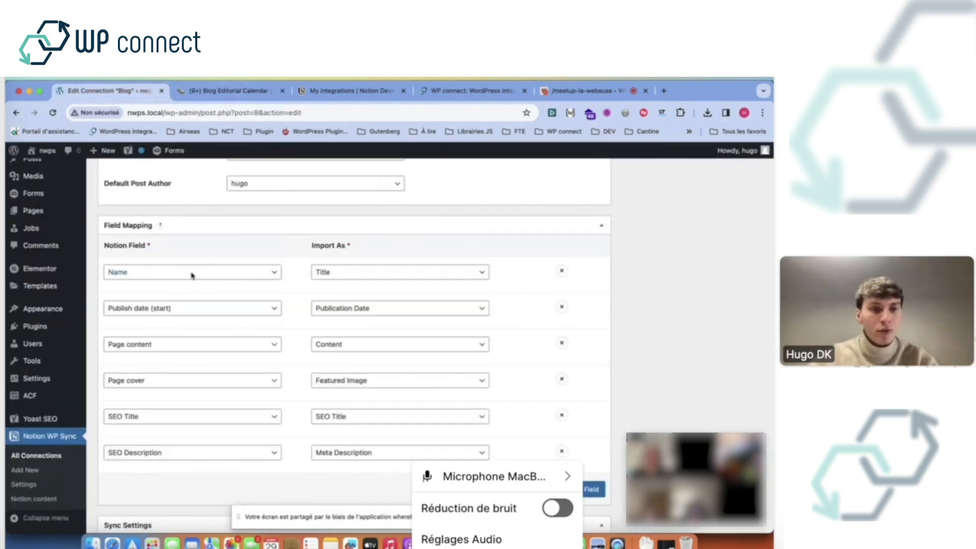
click(192, 273)
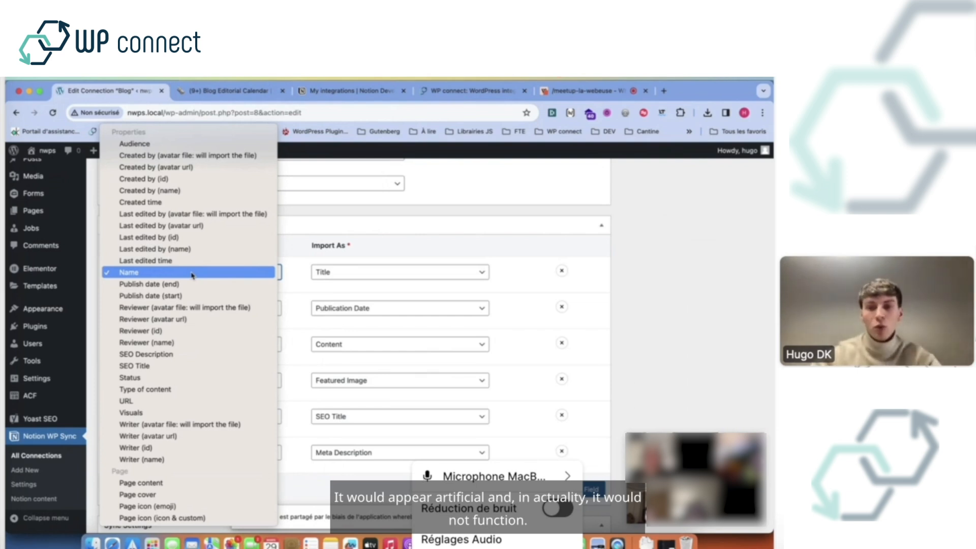
click(192, 274)
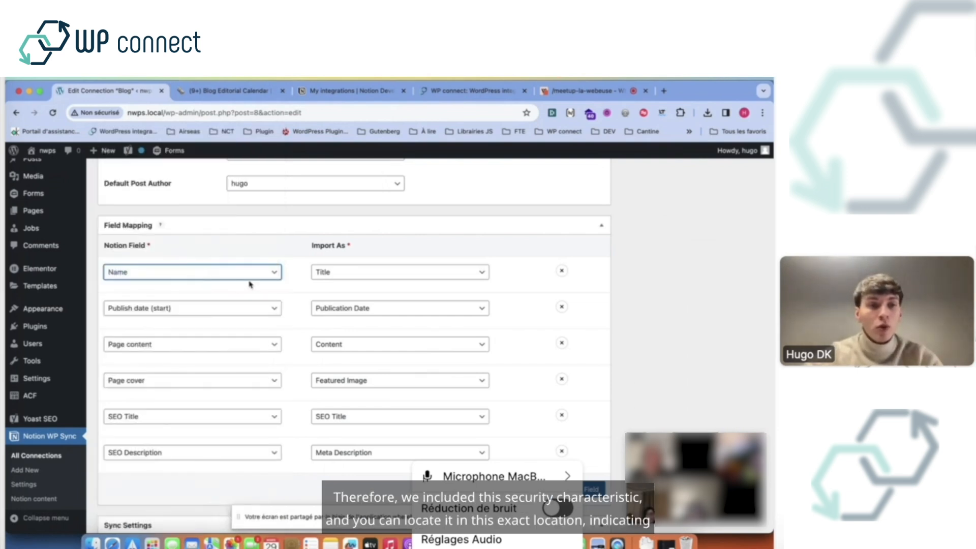
click(337, 277)
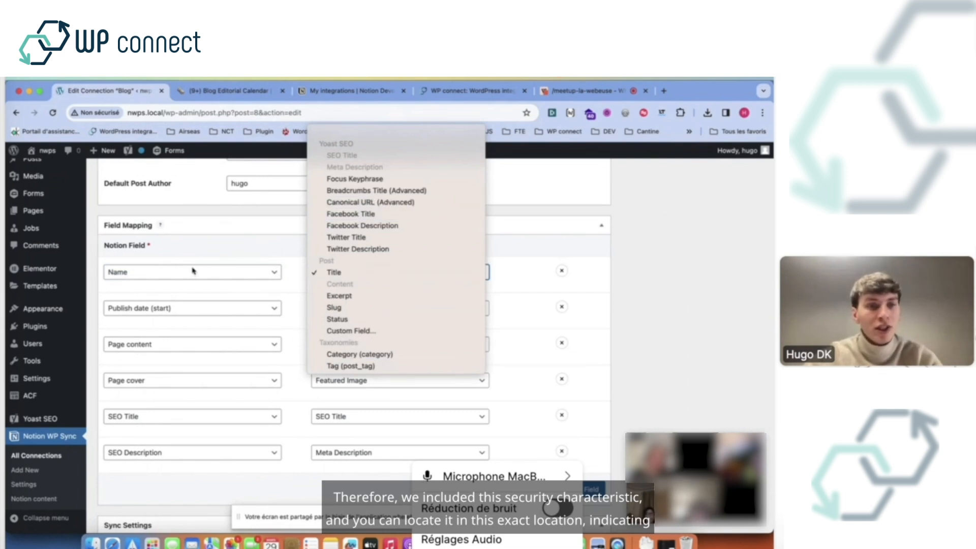
Check the article names in the Notion calendar, and list the import targets available for the Name field in WordPress.
click(239, 90)
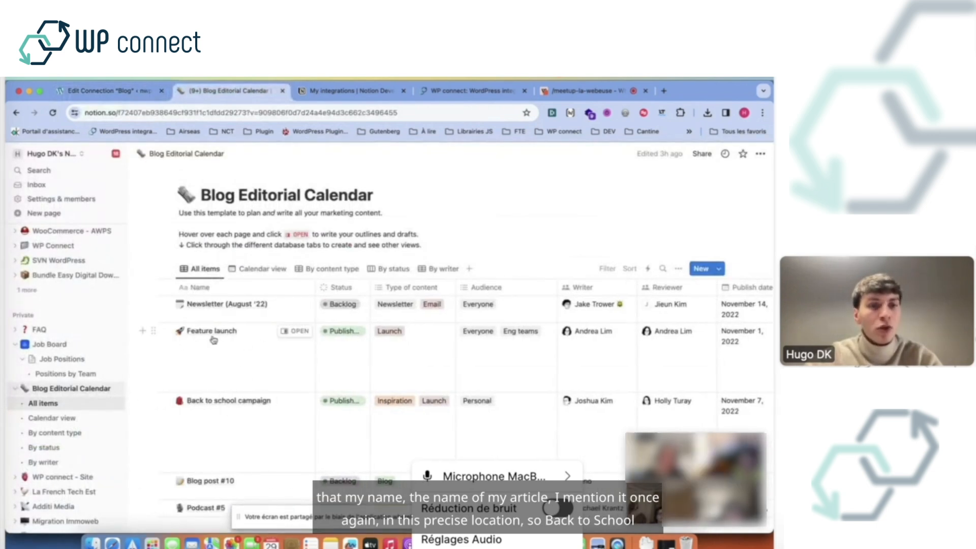
click(117, 91)
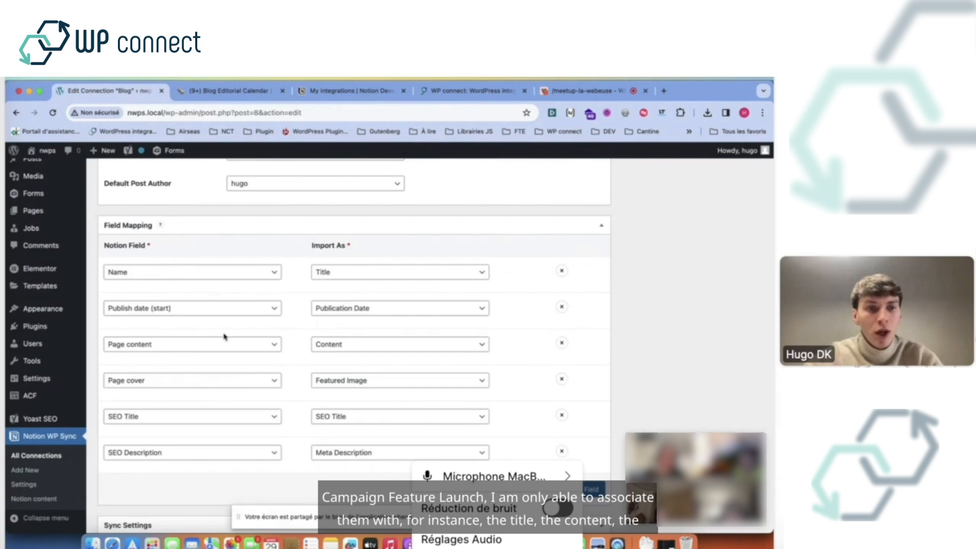
click(366, 273)
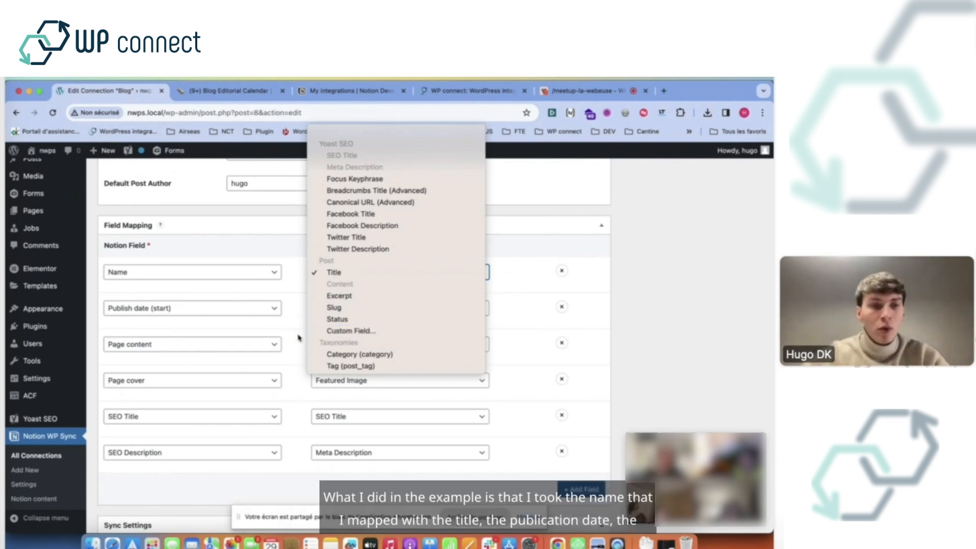
Close the import target list and try to leave the Blog connection for the WordPress posts list.
click(293, 326)
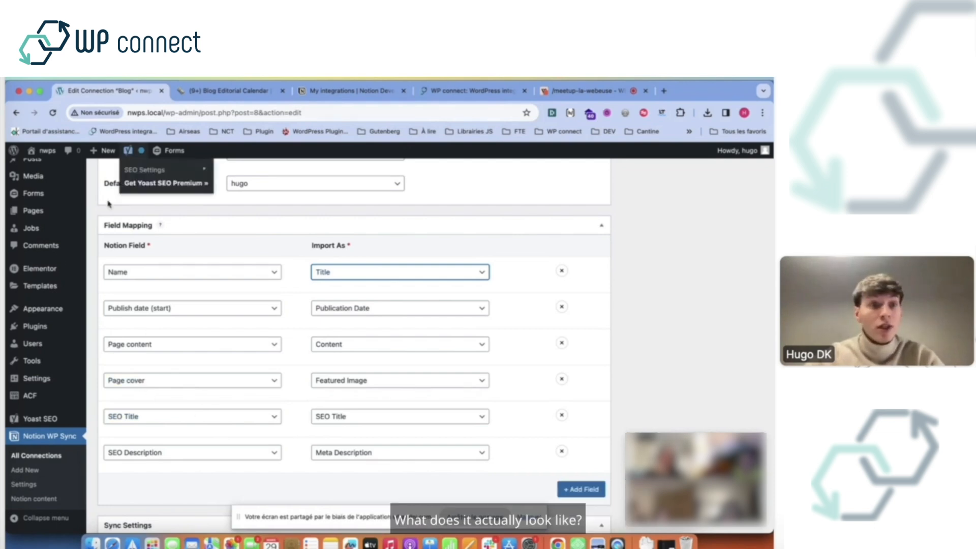
scroll(48, 213, up, 3)
click(48, 203)
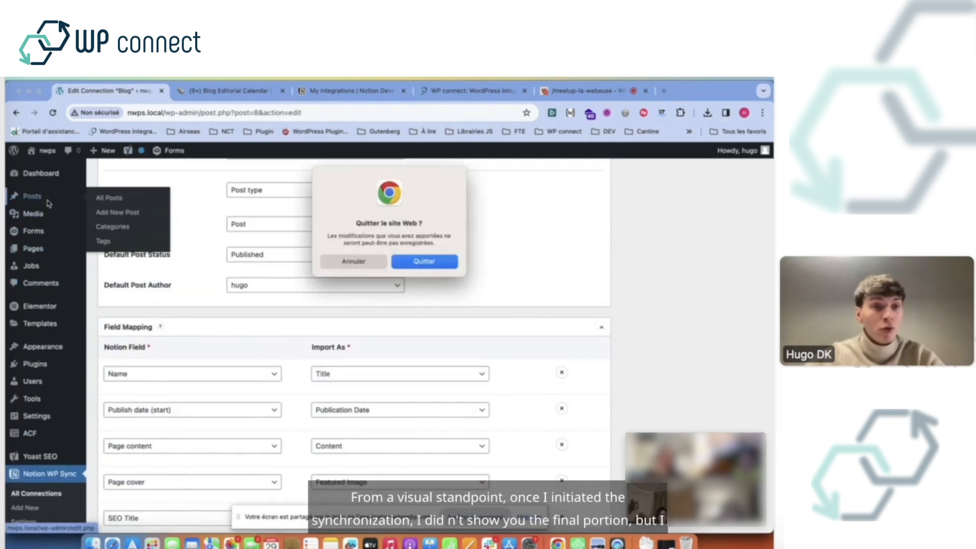
click(424, 261)
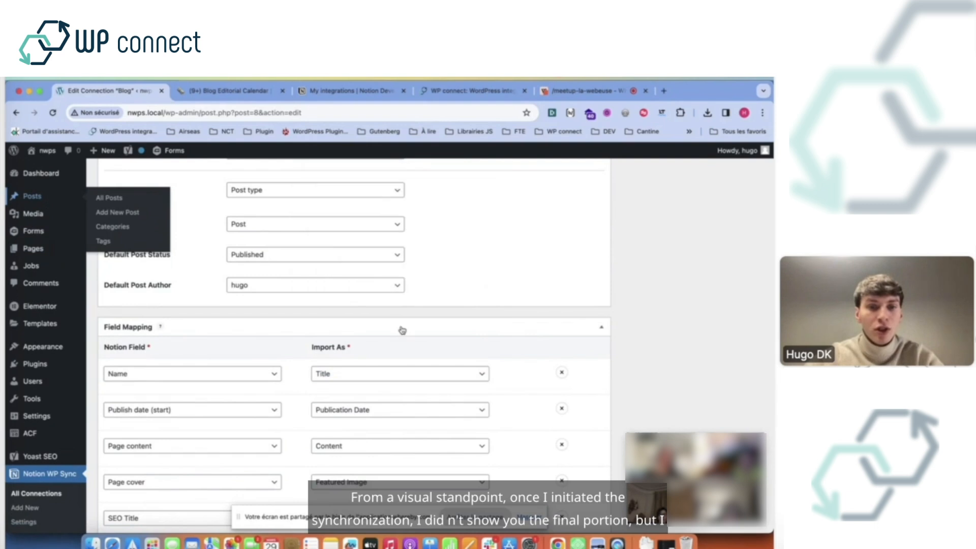
Review the Blog connection's sync strategy and trigger options, and open the WordPress posts list.
scroll(401, 330, down, 6)
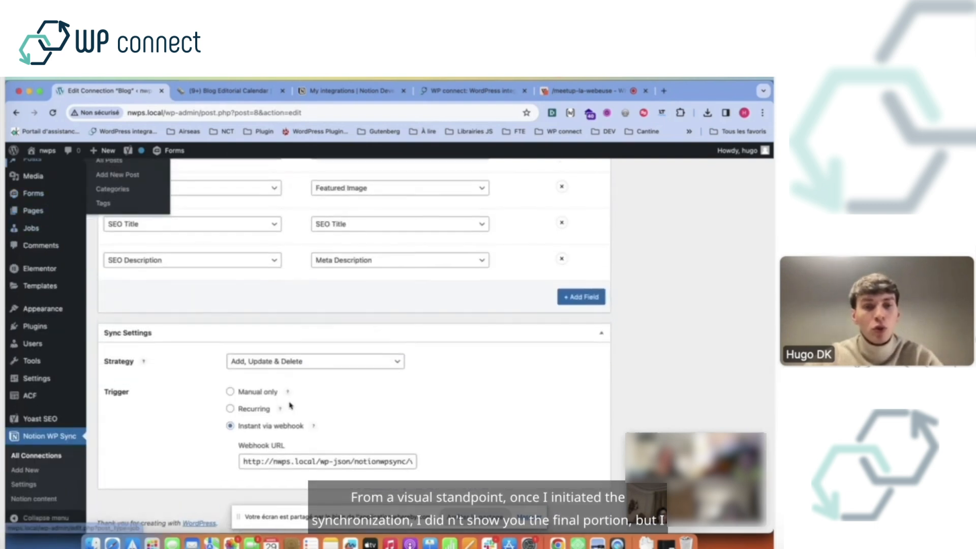
click(229, 391)
mouse_move(319, 430)
scroll(508, 385, up, 15)
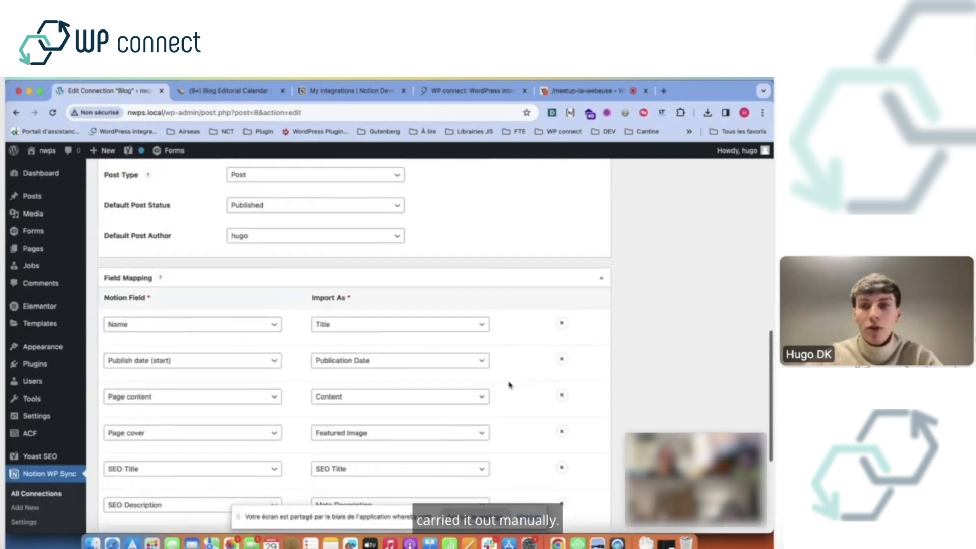
click(38, 197)
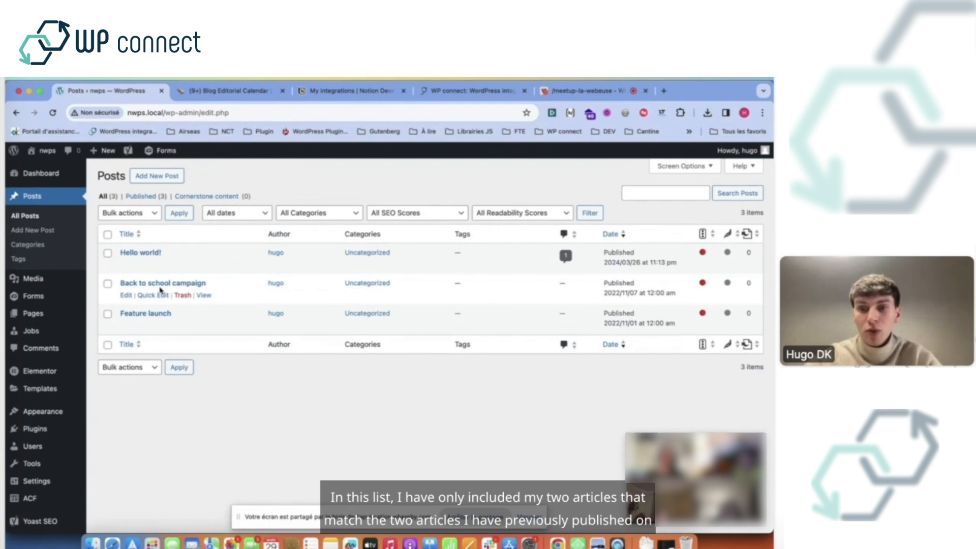
Open the Feature launch and Back to school campaign entries in the Notion calendar and read their properties and content.
click(229, 90)
scroll(317, 343, down, 3)
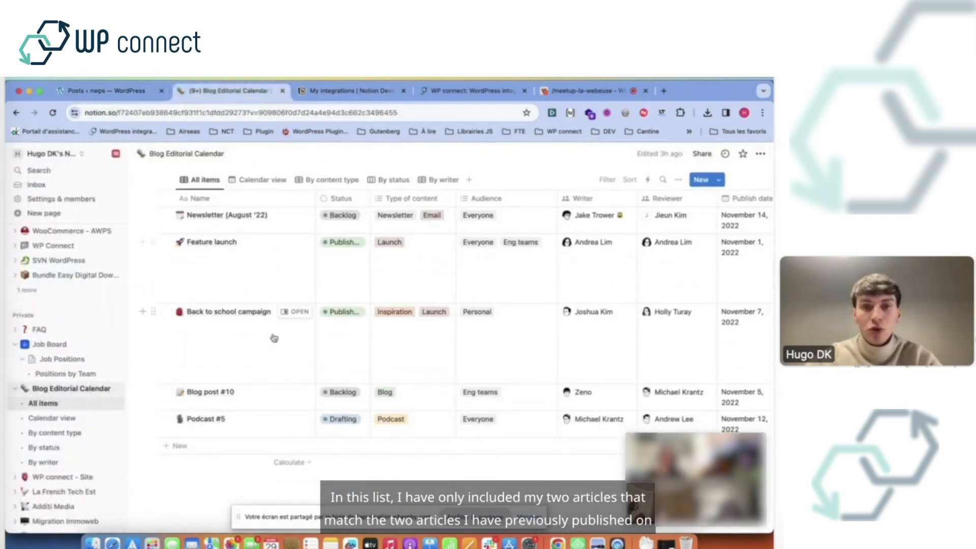
click(297, 242)
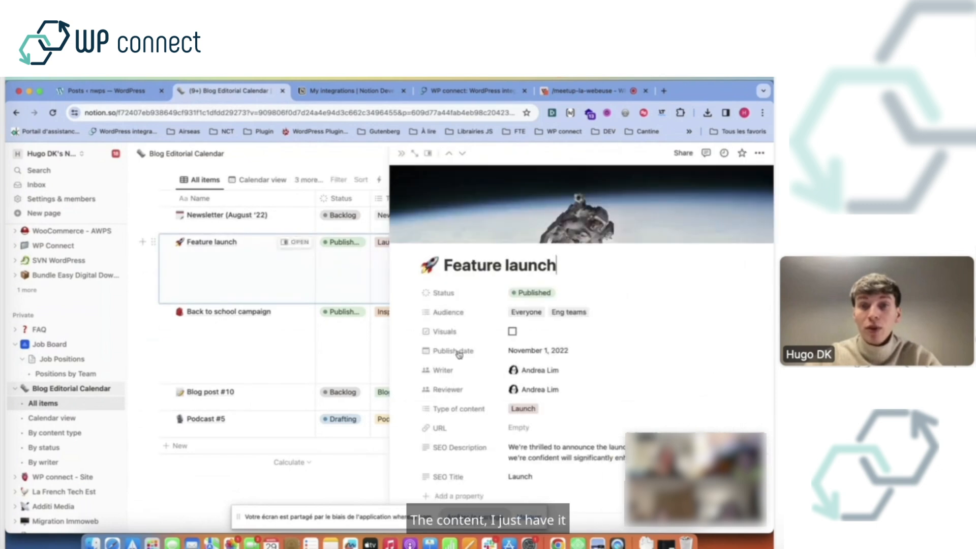
scroll(577, 269, down, 8)
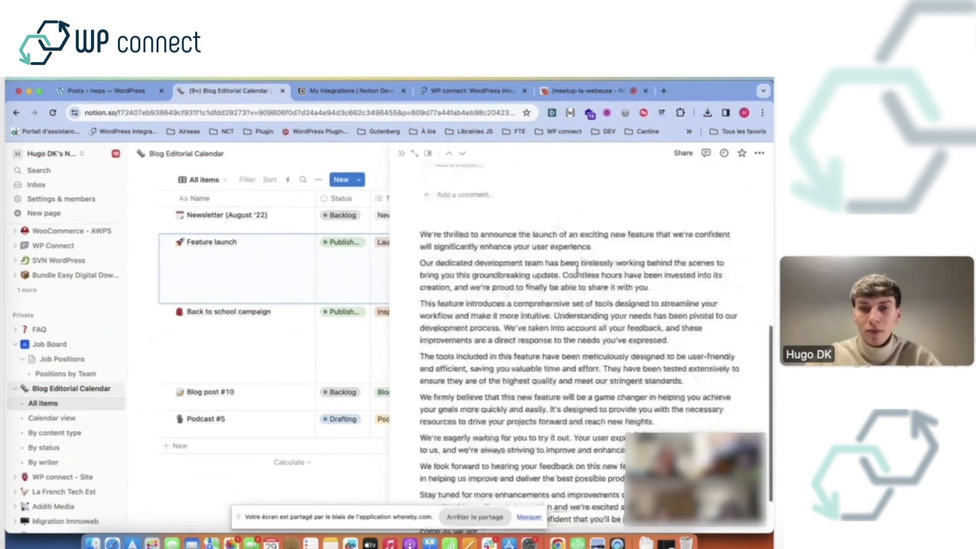
scroll(577, 269, down, 3)
click(304, 316)
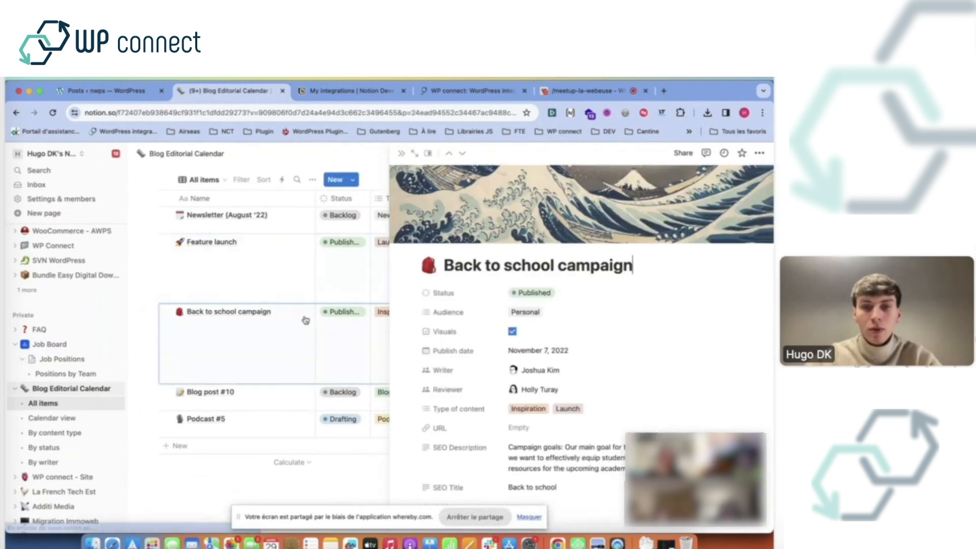
scroll(559, 305, down, 10)
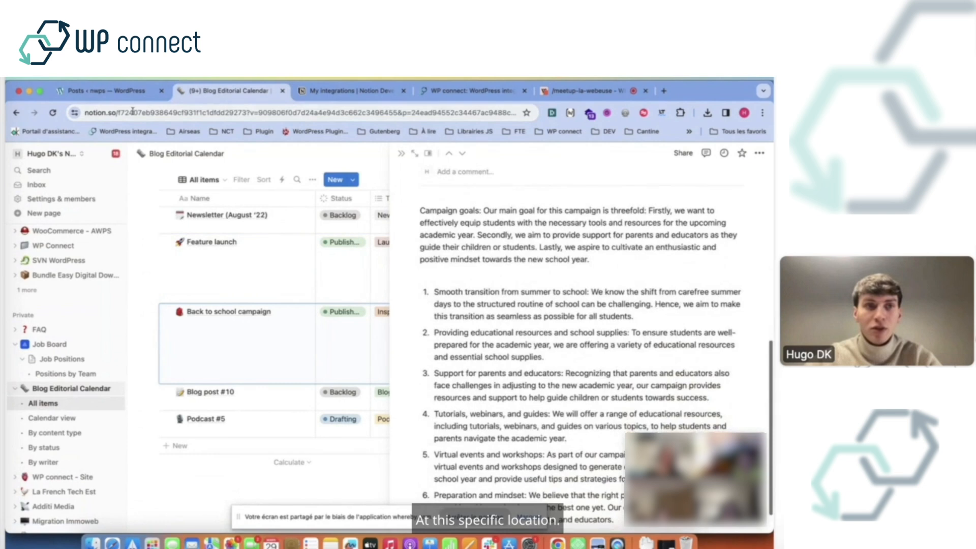
Open the Back to school campaign and Feature launch posts from the WordPress posts list, and read through the Back to school campaign article.
click(79, 91)
super+click(204, 296)
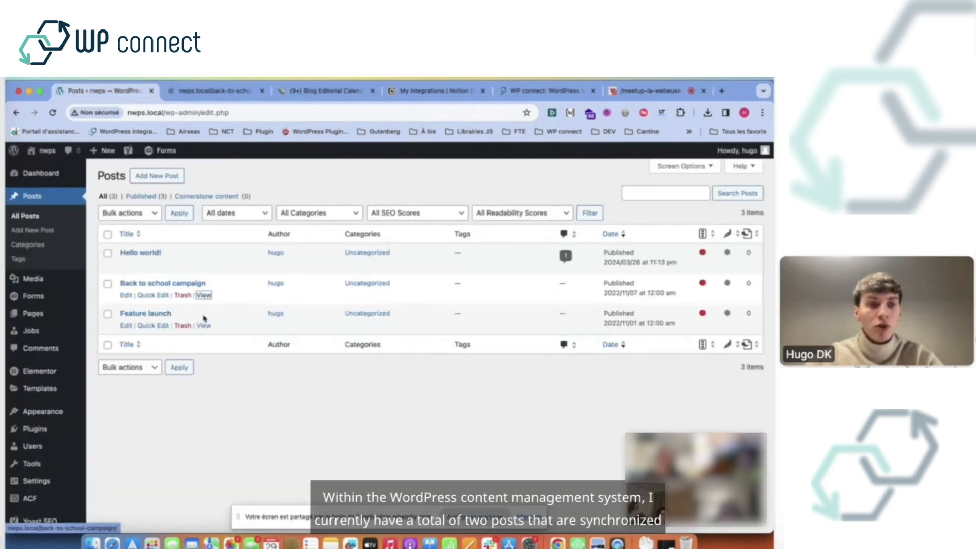
super+click(203, 326)
click(188, 94)
scroll(320, 366, down, 10)
scroll(320, 368, down, 5)
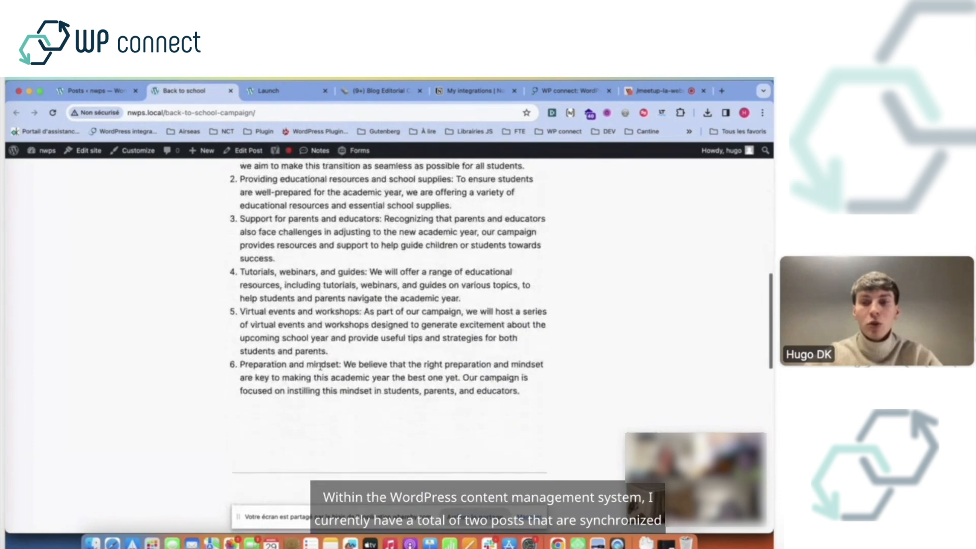
scroll(318, 356, up, 10)
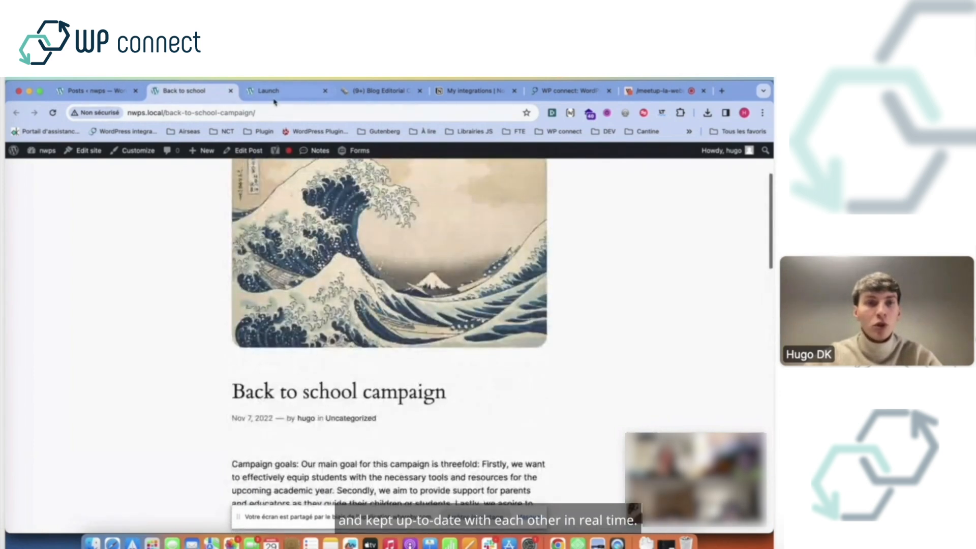
Look through the published Feature launch post, including its featured image and body text.
click(274, 94)
scroll(322, 356, down, 10)
scroll(322, 355, down, 5)
scroll(322, 355, up, 10)
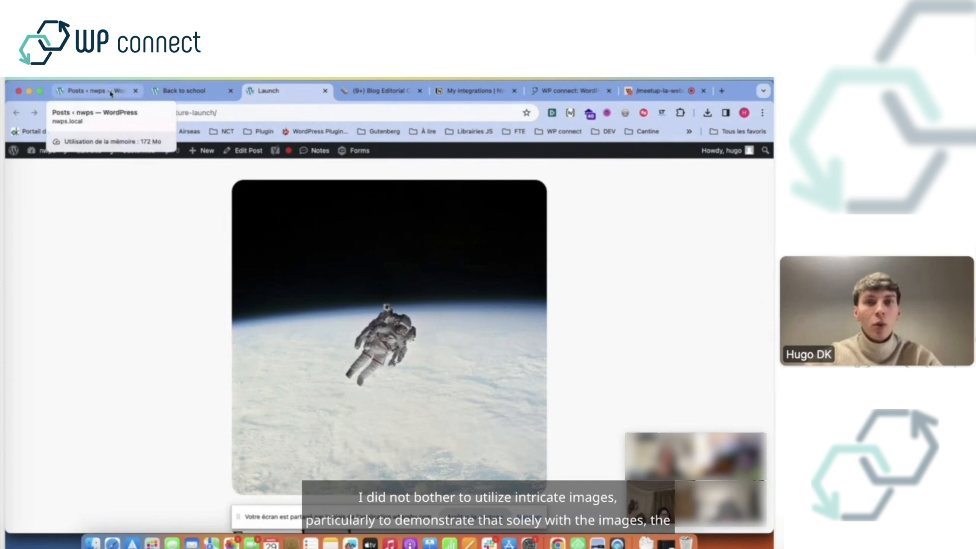
Return to the Back to school campaign entry in Notion and review its cover, properties and numbered list.
click(381, 91)
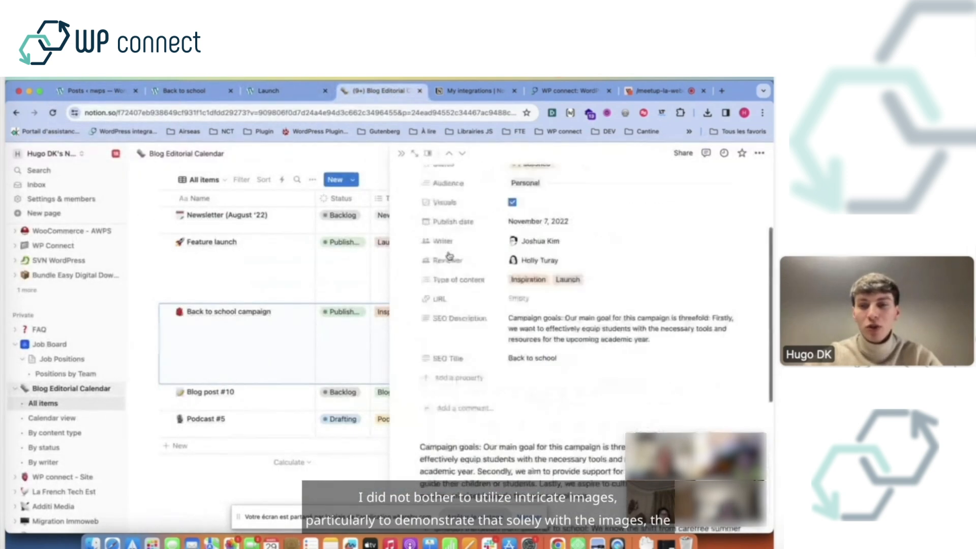
scroll(449, 255, up, 5)
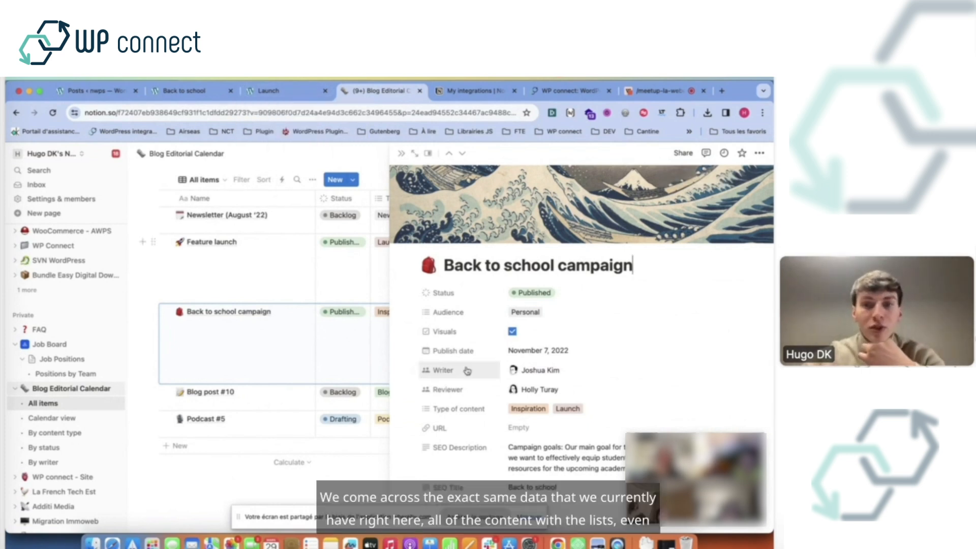
scroll(544, 302, down, 10)
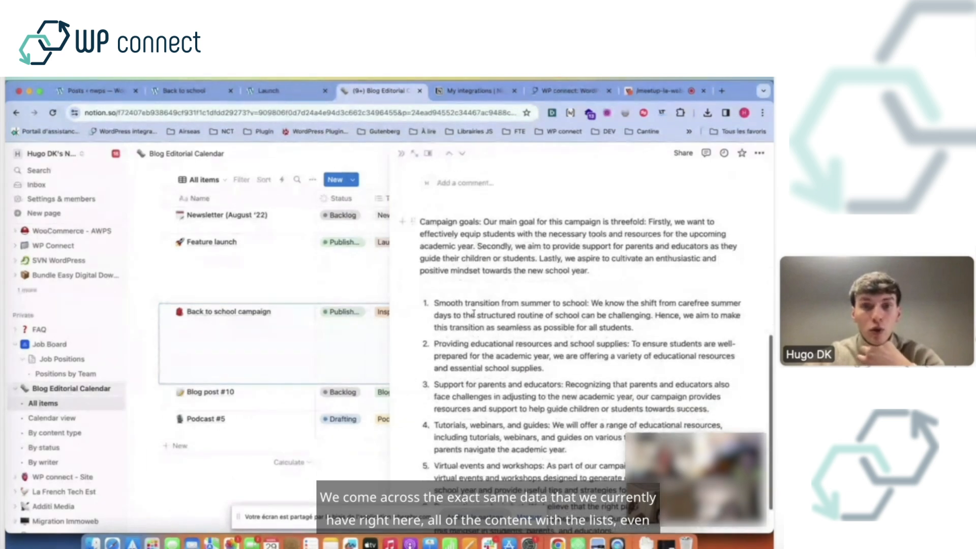
Check the title, publication date and text of the published Feature launch post in WordPress.
click(277, 90)
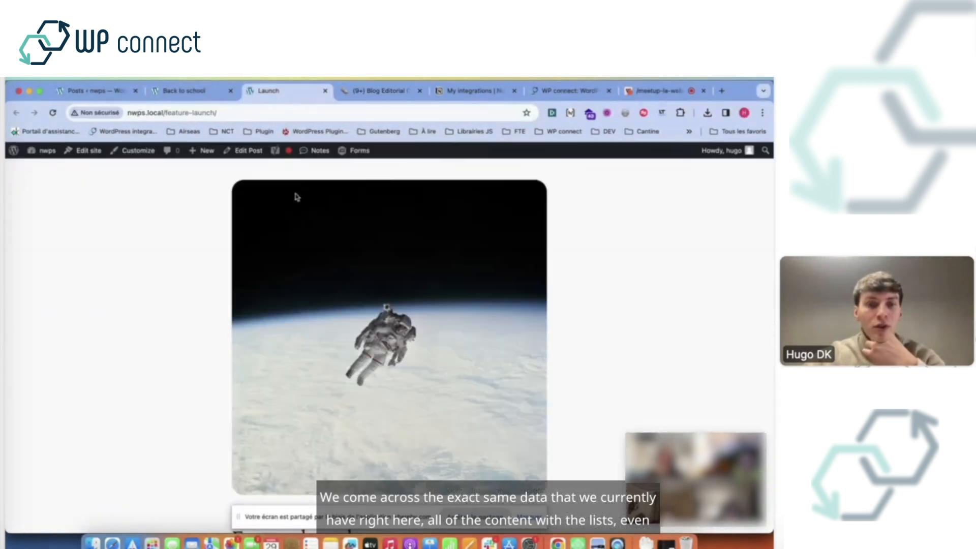
scroll(305, 305, down, 5)
drag(218, 356, 272, 352)
scroll(271, 352, down, 3)
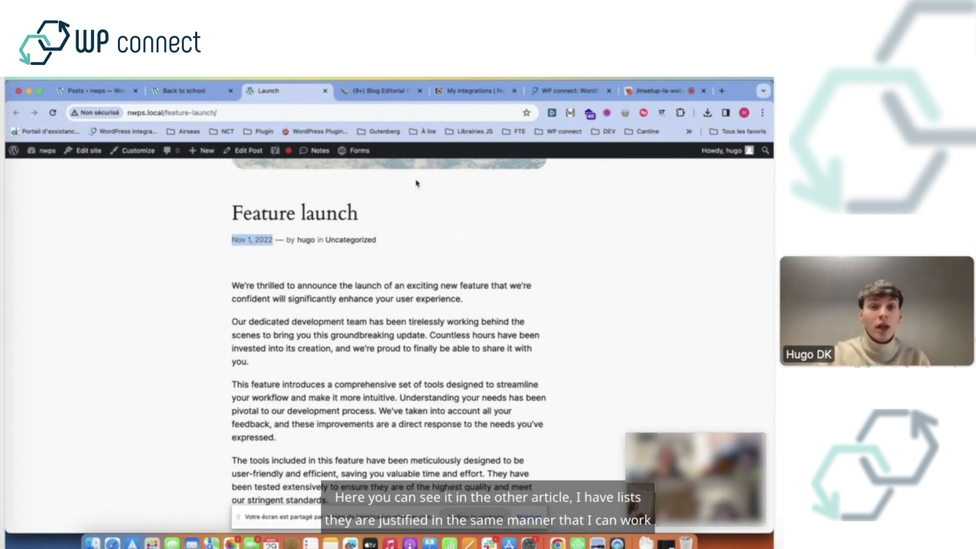
scroll(300, 344, down, 3)
scroll(299, 345, down, 3)
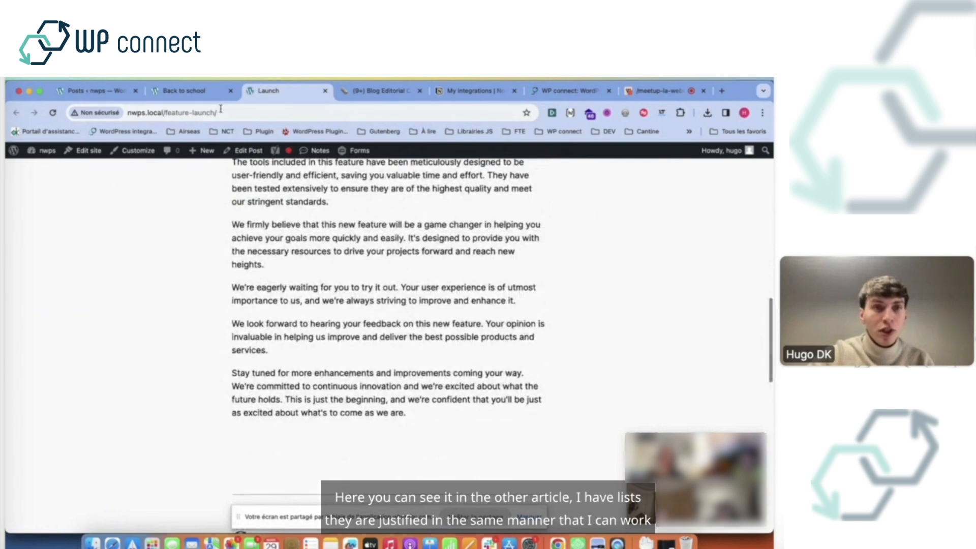
Compare the numbered list in the published Back to school campaign post with the same list in its Notion entry.
click(201, 92)
scroll(301, 410, down, 7)
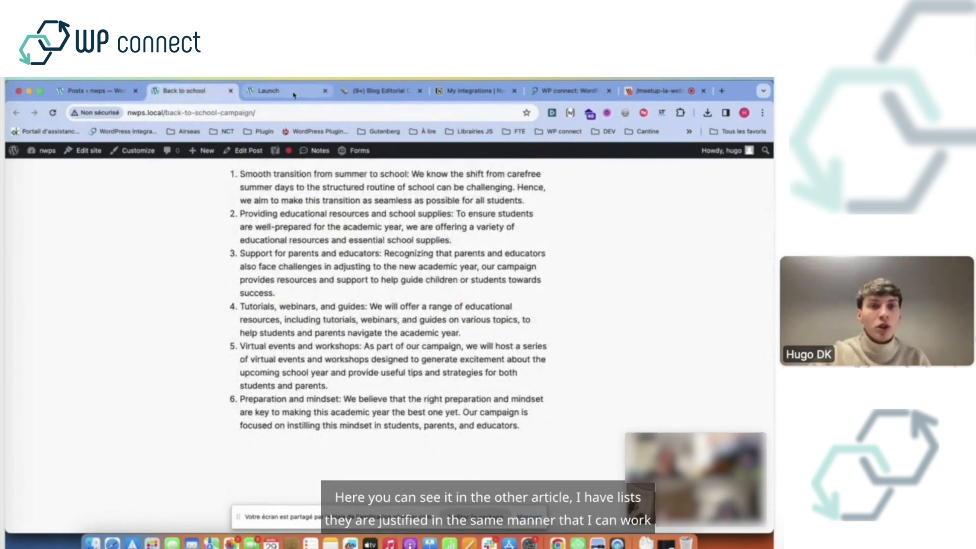
click(376, 90)
scroll(460, 321, down, 2)
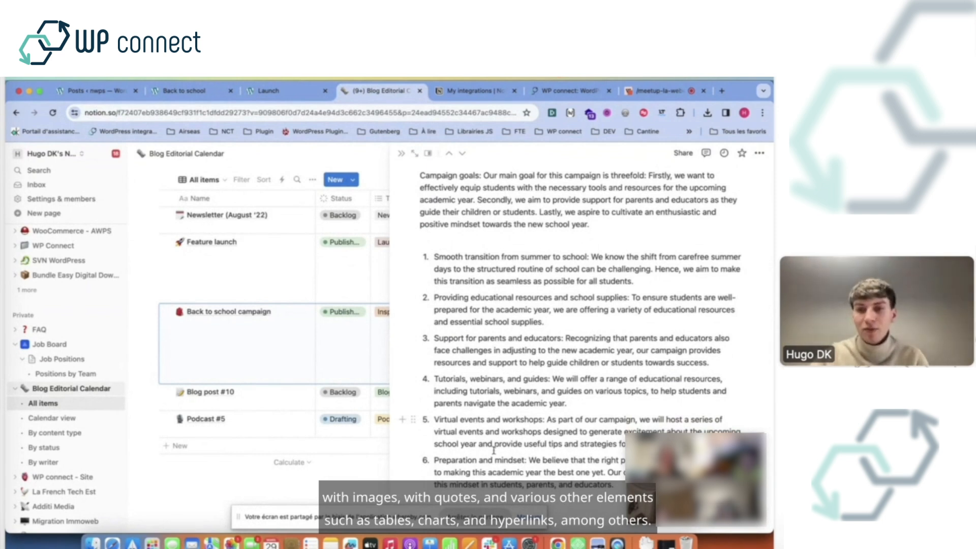
scroll(493, 450, up, 10)
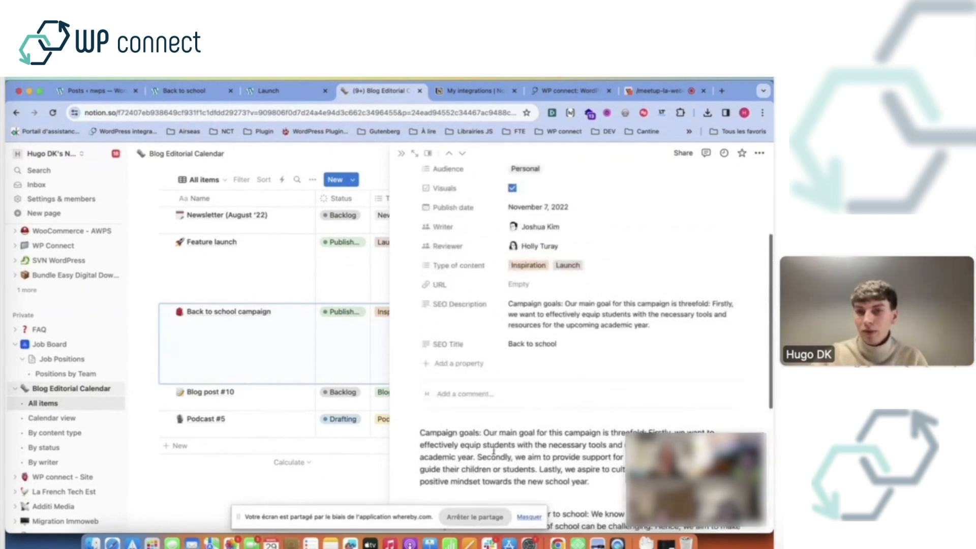
Open the Feature launch post for editing and check its Yoast SEO title and meta description.
click(275, 90)
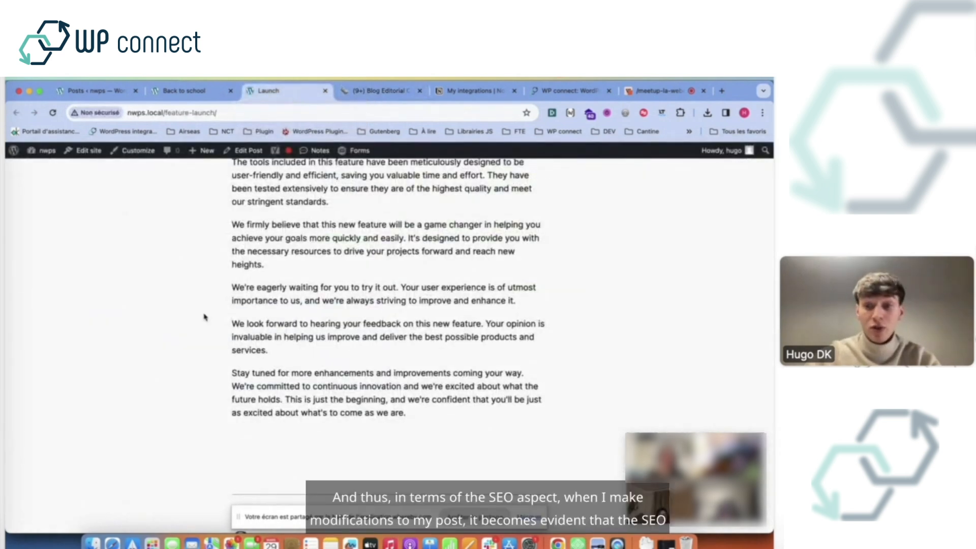
click(247, 152)
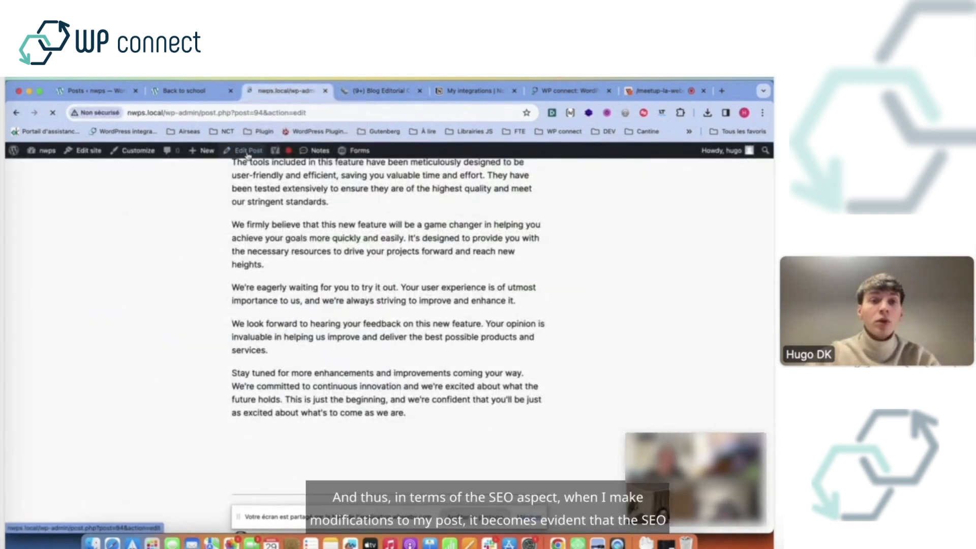
scroll(274, 291, down, 15)
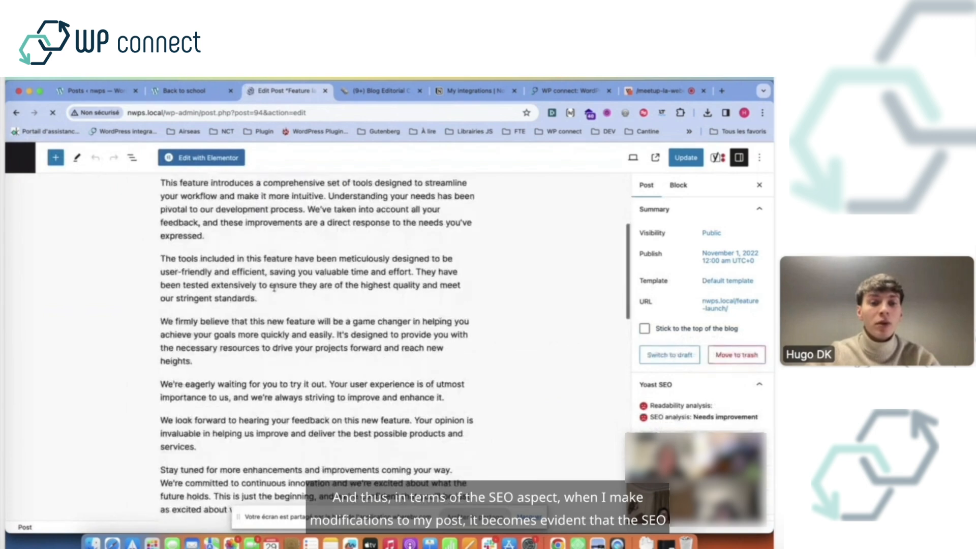
scroll(274, 292, down, 3)
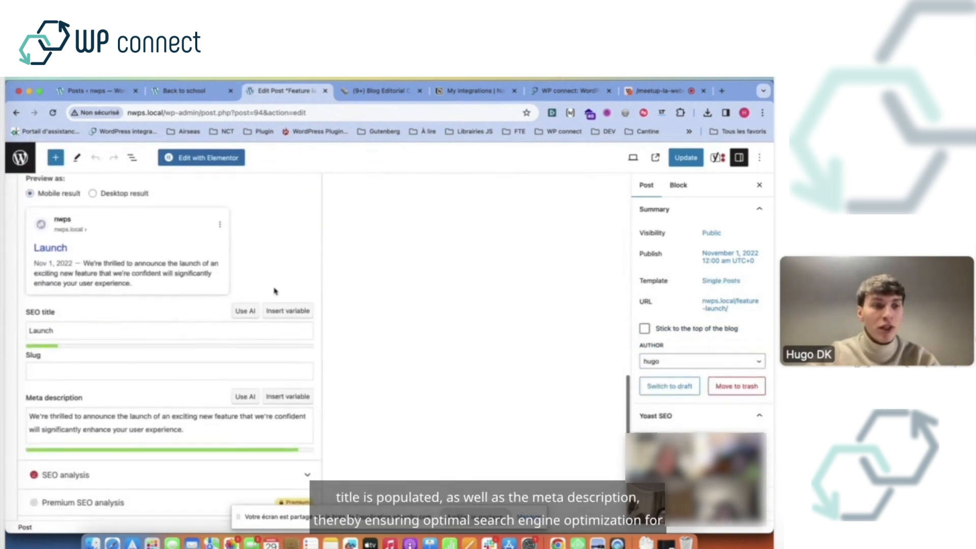
click(50, 357)
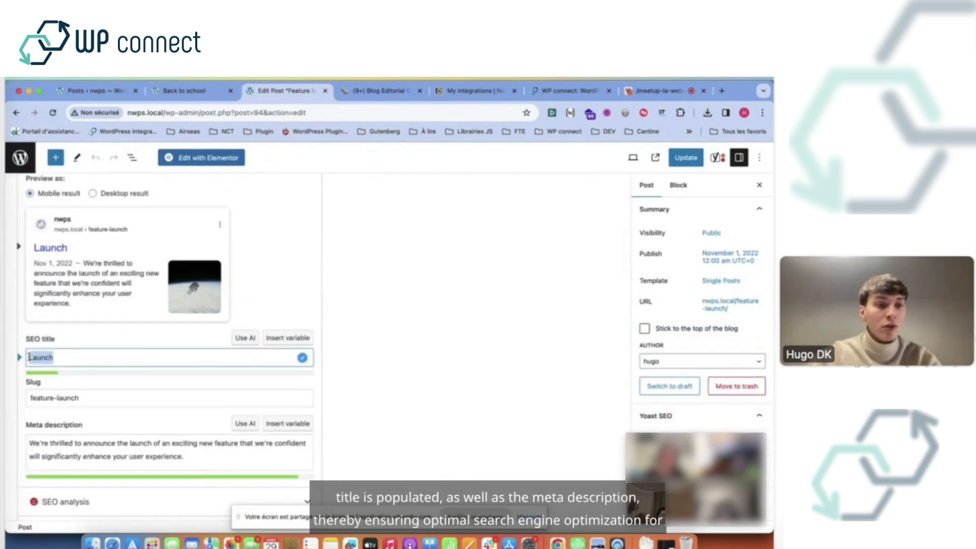
click(236, 469)
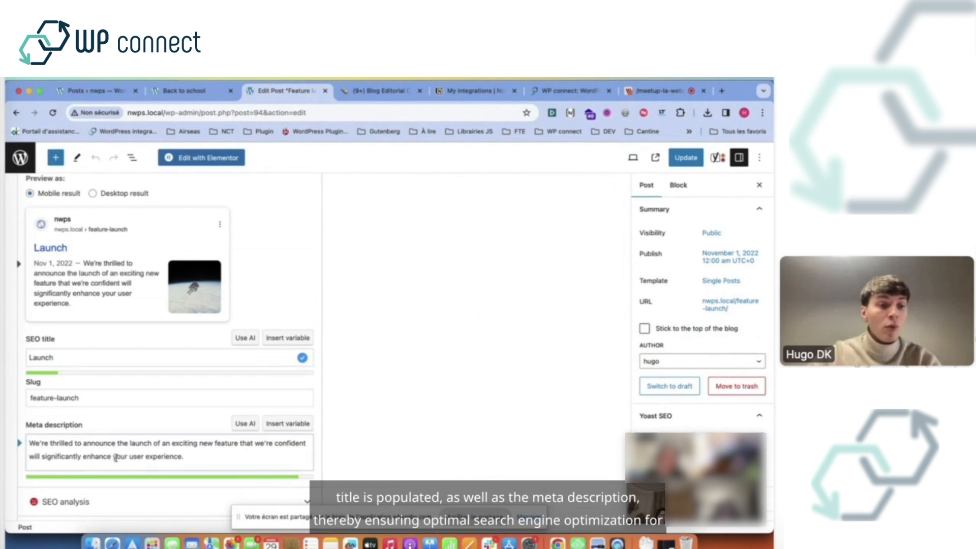
triple_click(39, 442)
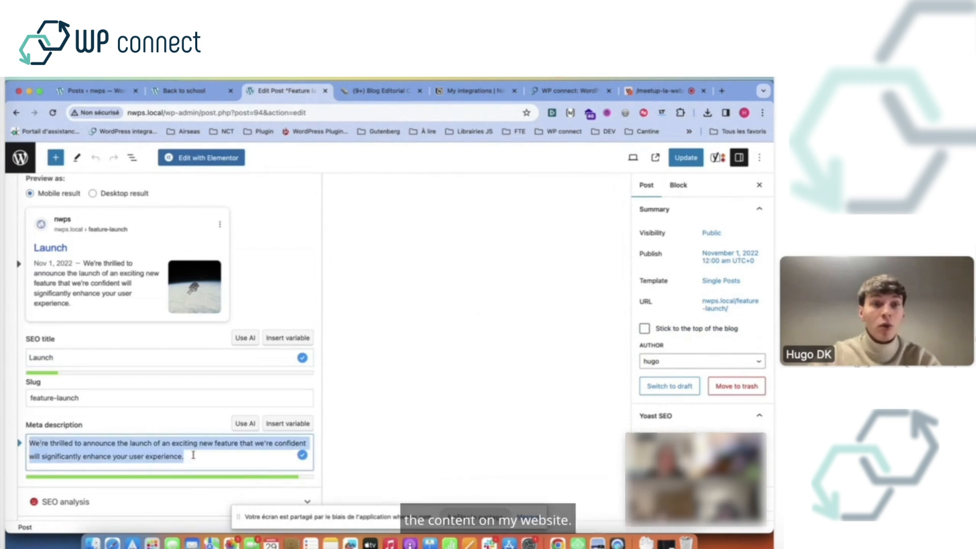
Close the open Notion entry, inspect the calendar's SEO Title and SEO Description columns, and return to the published Back to school campaign post.
click(381, 90)
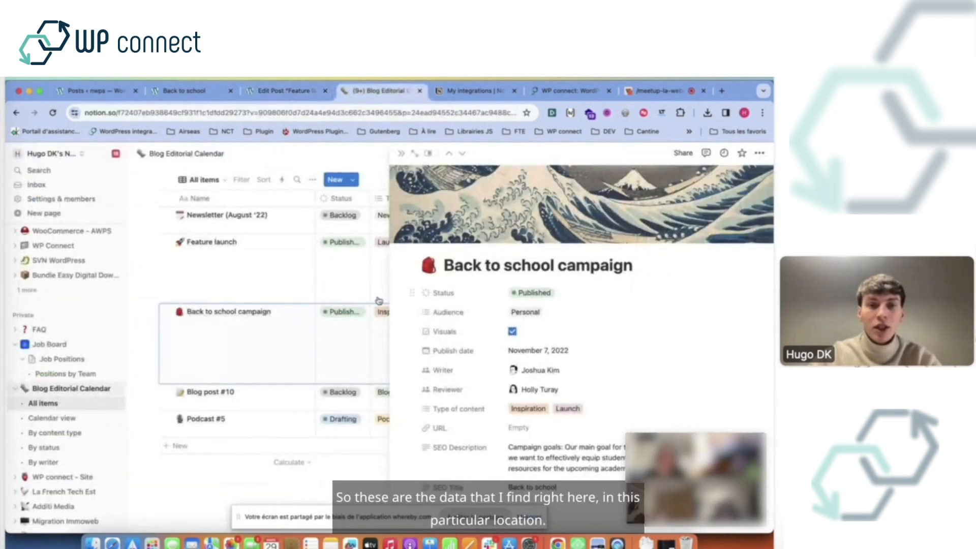
click(342, 312)
click(355, 150)
click(355, 150)
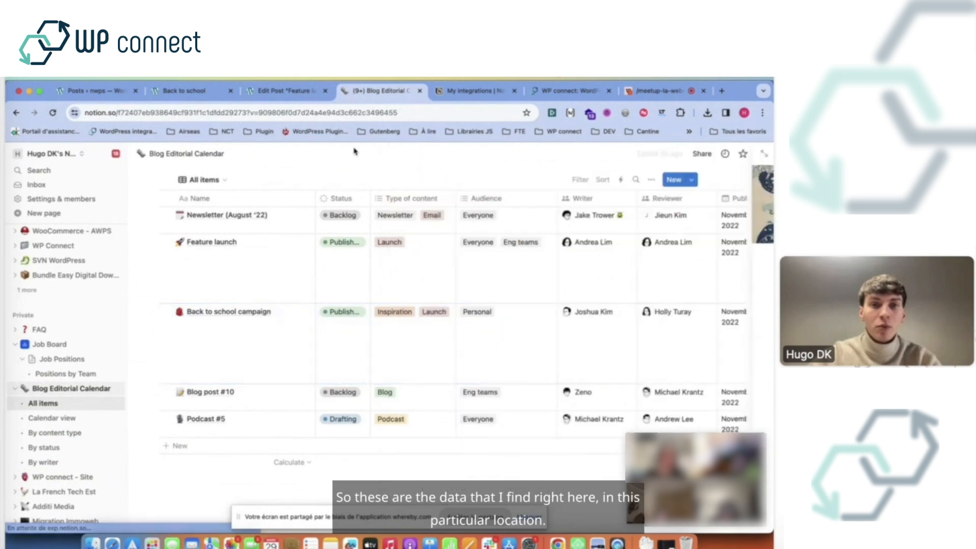
scroll(456, 296, right, 7)
scroll(455, 296, right, 3)
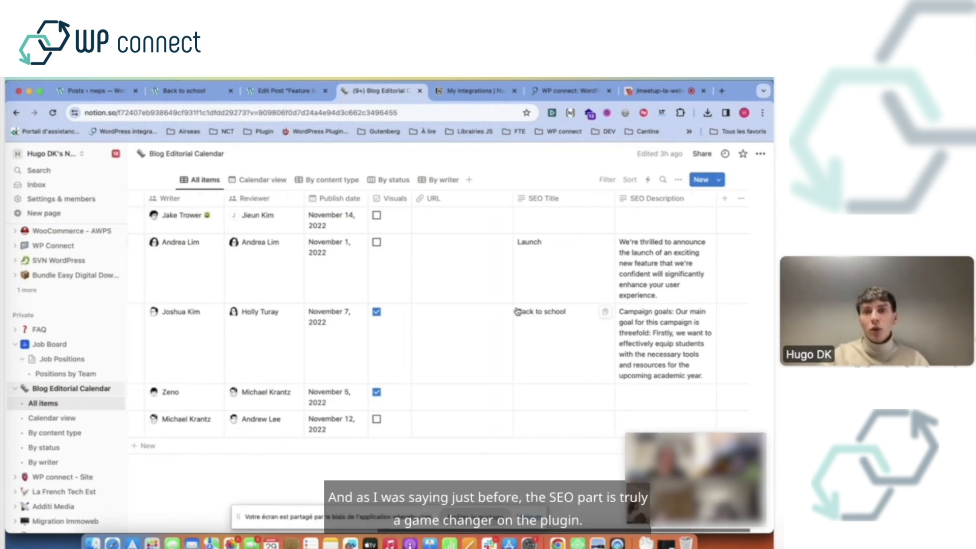
scroll(451, 338, left, 8)
scroll(451, 337, left, 3)
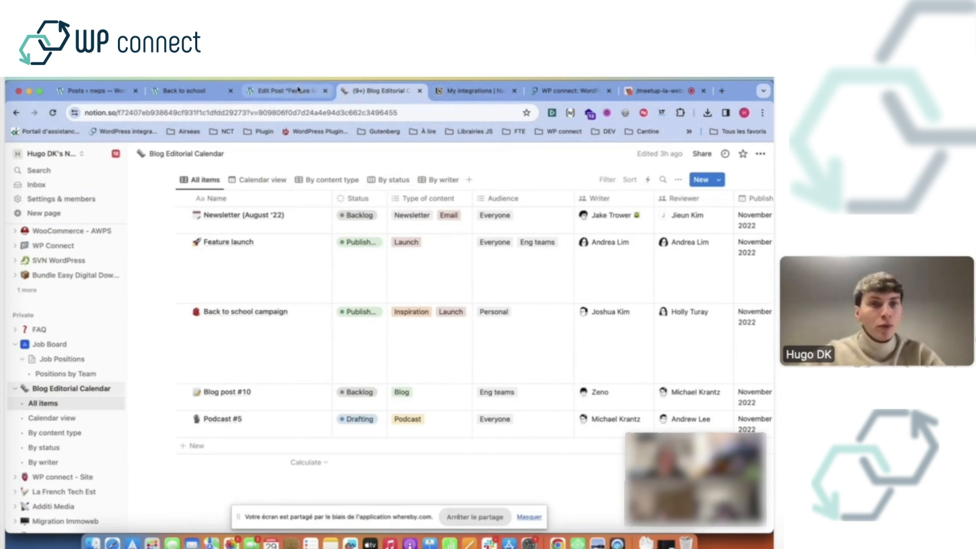
click(186, 92)
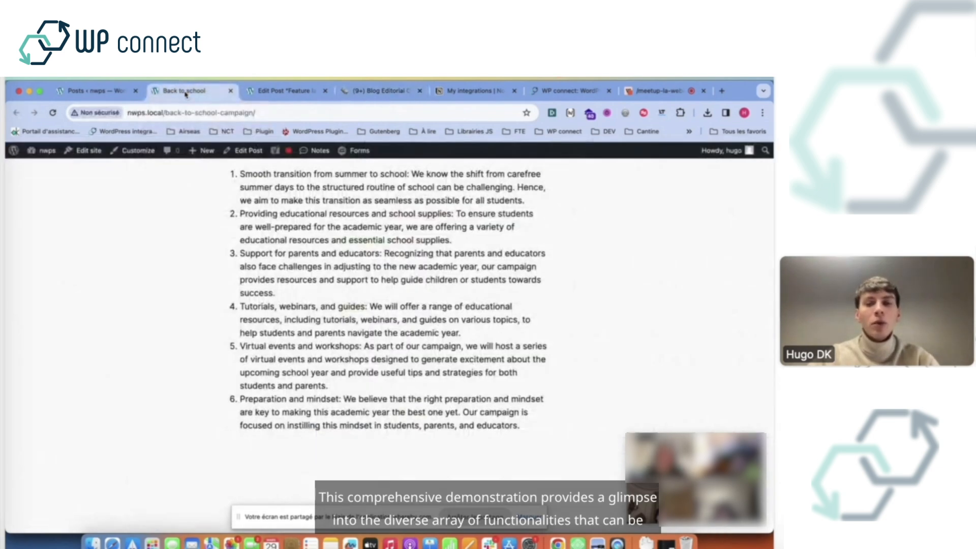